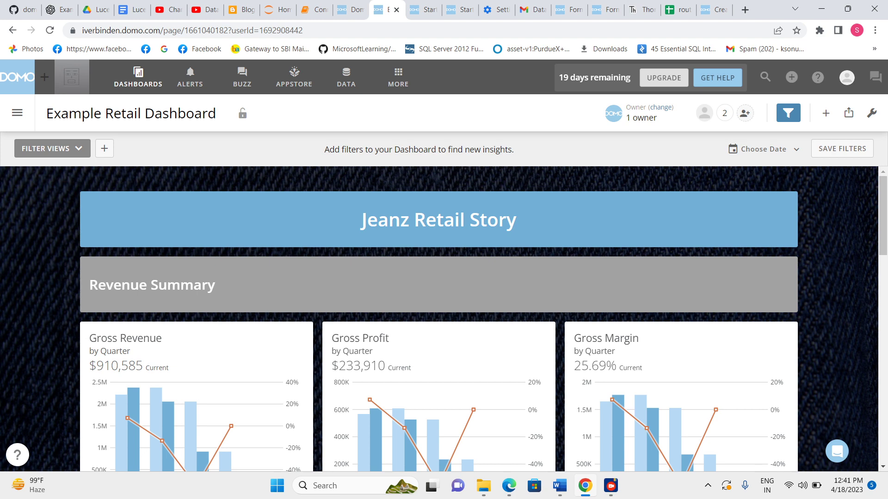
Step: Scroll down the Example Retail Dashboard to the Volume cards and inspect the heatmap
{"action": "scroll", "coordinate": [640, 319], "scroll_direction": "down", "scroll_amount": 15}
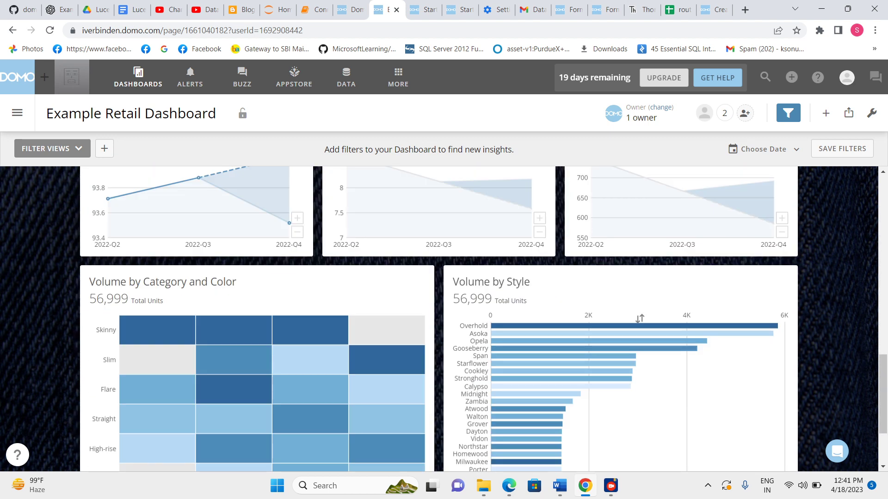
{"action": "scroll", "coordinate": [640, 319], "scroll_direction": "up", "scroll_amount": 15}
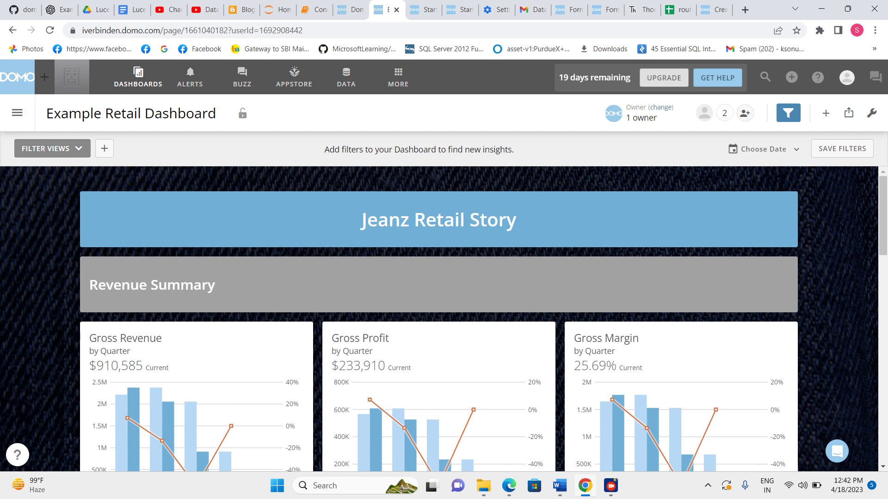
{"action": "scroll", "coordinate": [438, 319], "scroll_direction": "down", "scroll_amount": 3}
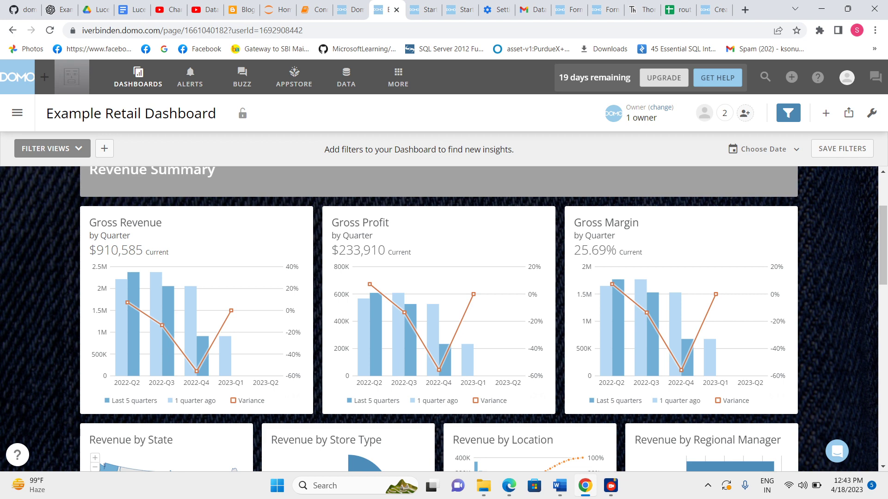
{"action": "scroll", "coordinate": [736, 457], "scroll_direction": "down", "scroll_amount": 3}
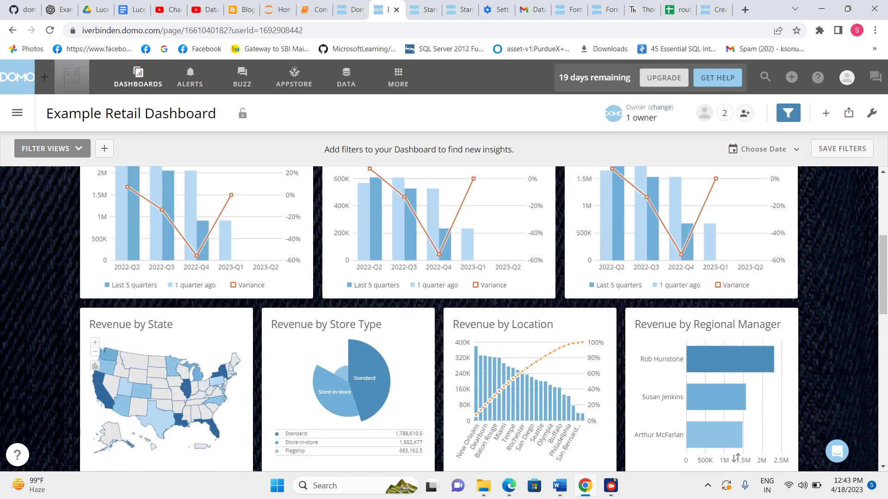
{"action": "scroll", "coordinate": [736, 458], "scroll_direction": "up", "scroll_amount": 3}
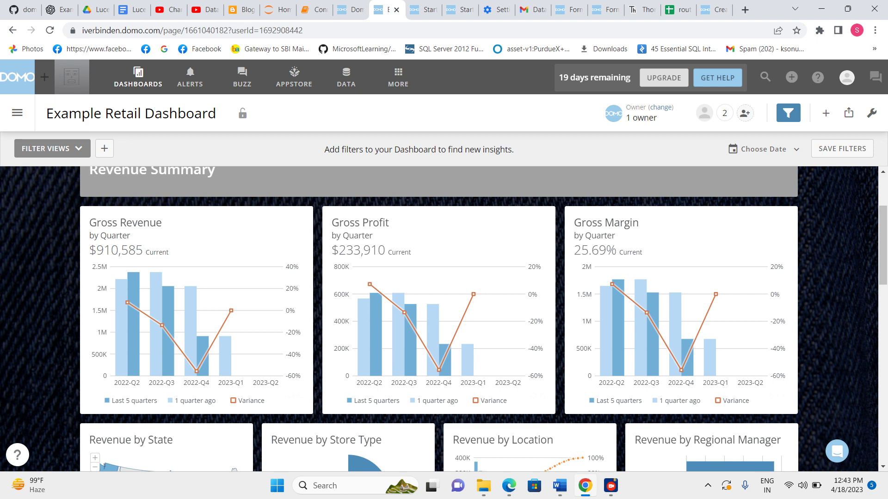
{"action": "scroll", "coordinate": [439, 319], "scroll_direction": "down", "scroll_amount": 2}
{"action": "scroll", "coordinate": [736, 459], "scroll_direction": "down", "scroll_amount": 1}
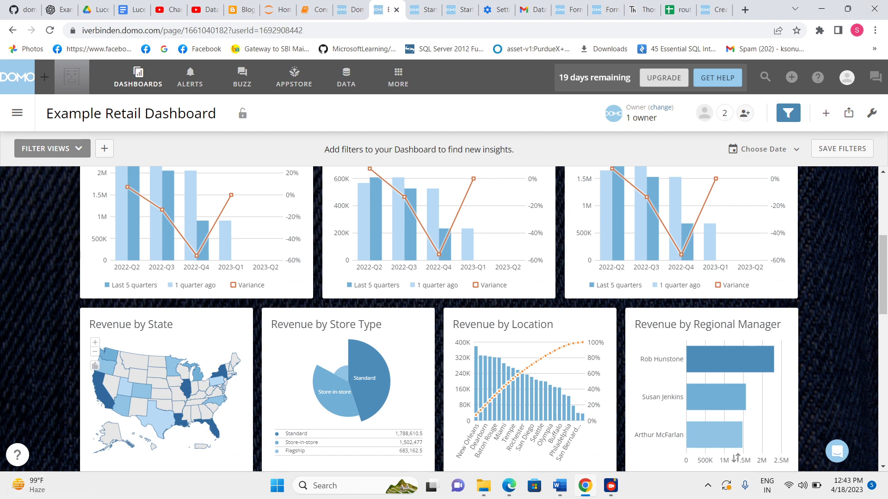
{"action": "scroll", "coordinate": [736, 458], "scroll_direction": "down", "scroll_amount": 1}
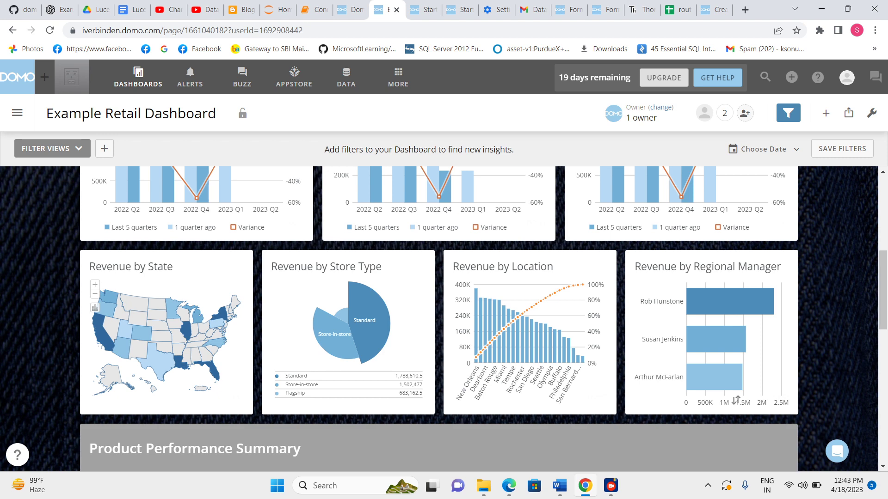
{"action": "scroll", "coordinate": [439, 319], "scroll_direction": "down", "scroll_amount": 3}
{"action": "scroll", "coordinate": [195, 342], "scroll_direction": "down", "scroll_amount": 1}
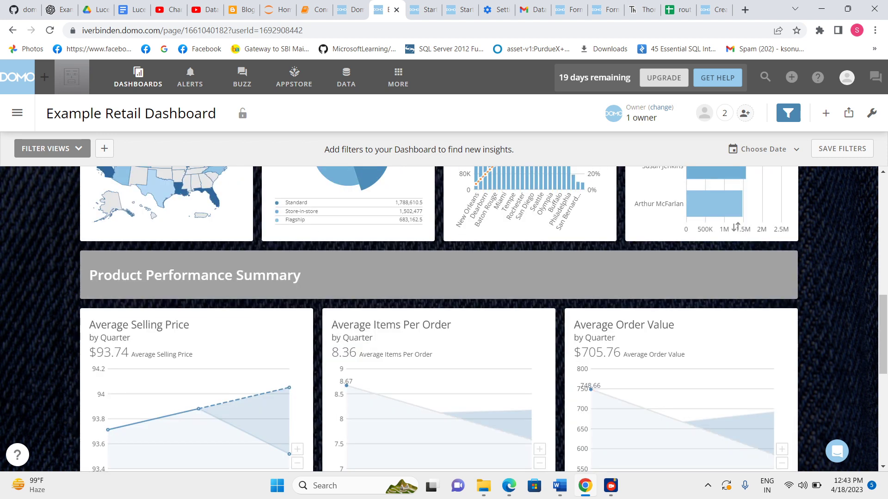
{"action": "scroll", "coordinate": [194, 342], "scroll_direction": "down", "scroll_amount": 1}
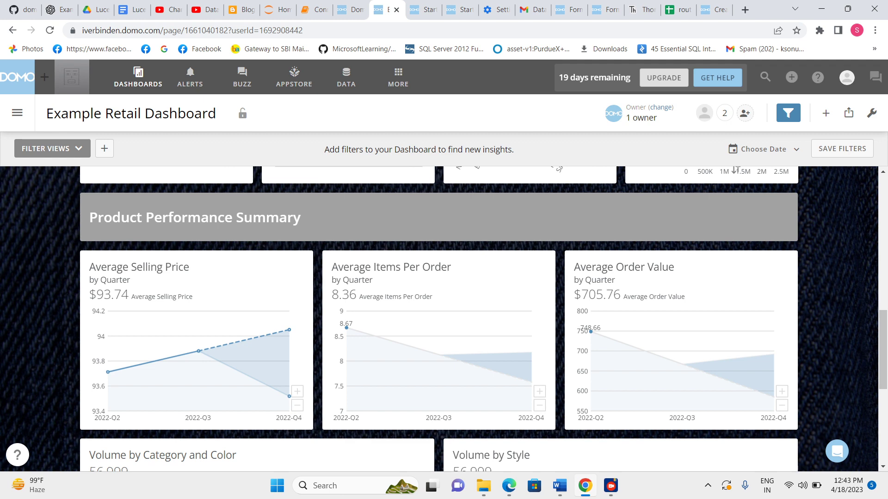
{"action": "scroll", "coordinate": [640, 434], "scroll_direction": "down", "scroll_amount": 1}
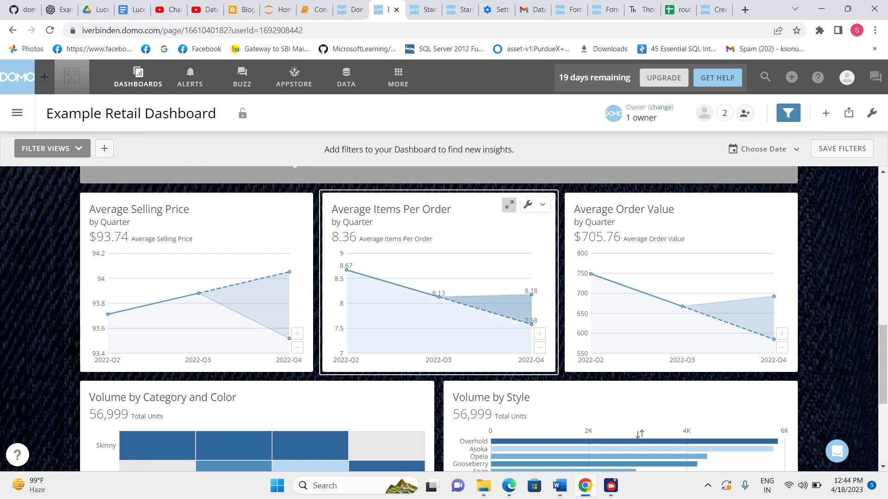
{"action": "mouse_move", "coordinate": [346, 270]}
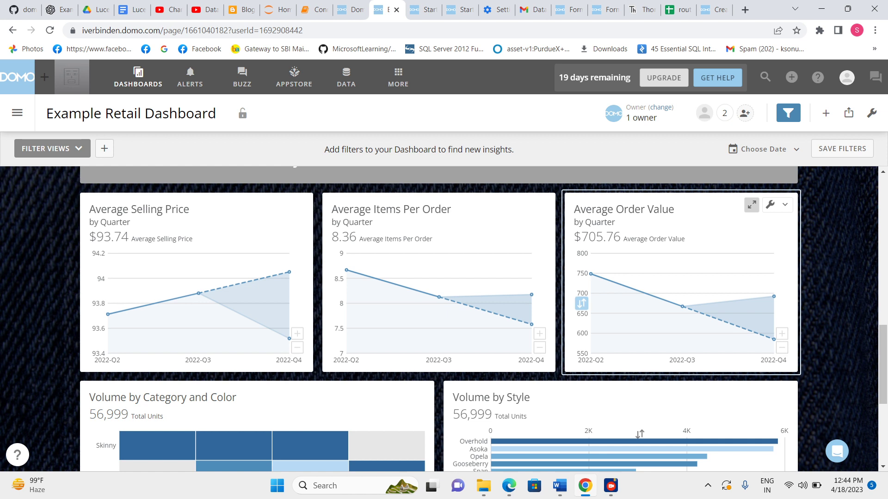
Step: Scroll back up to the top of the dashboard where the Share option sits
{"action": "scroll", "coordinate": [438, 319], "scroll_direction": "down", "scroll_amount": 4}
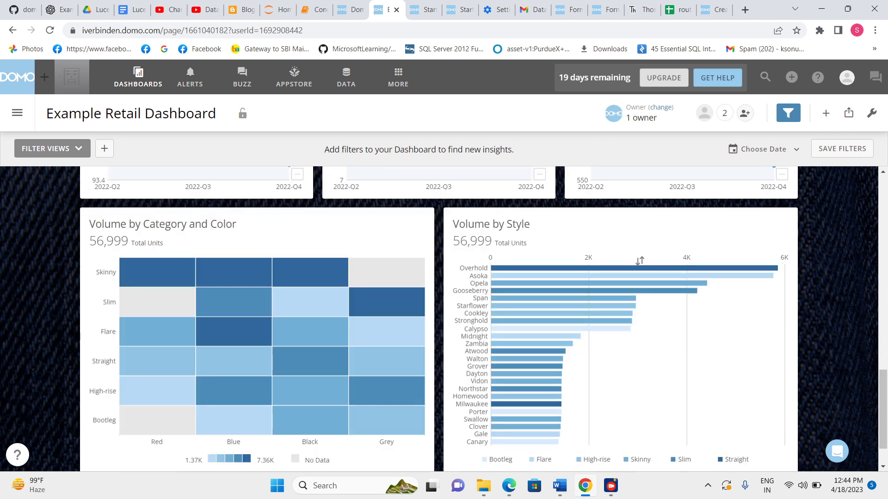
{"action": "scroll", "coordinate": [259, 323], "scroll_direction": "down", "scroll_amount": 1}
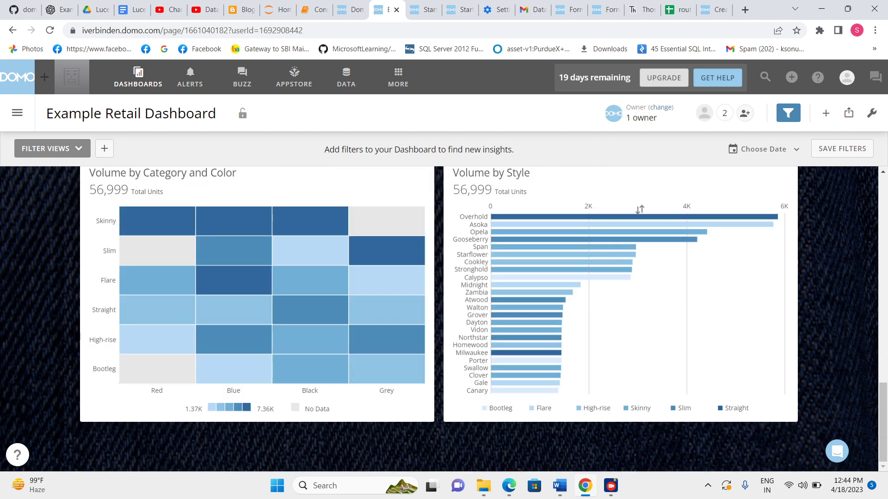
{"action": "scroll", "coordinate": [259, 324], "scroll_direction": "up", "scroll_amount": 1}
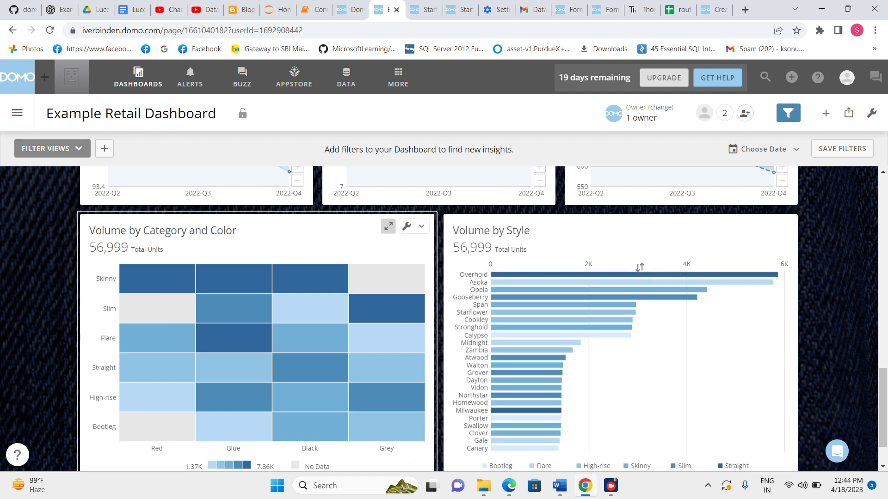
{"action": "mouse_move", "coordinate": [141, 279]}
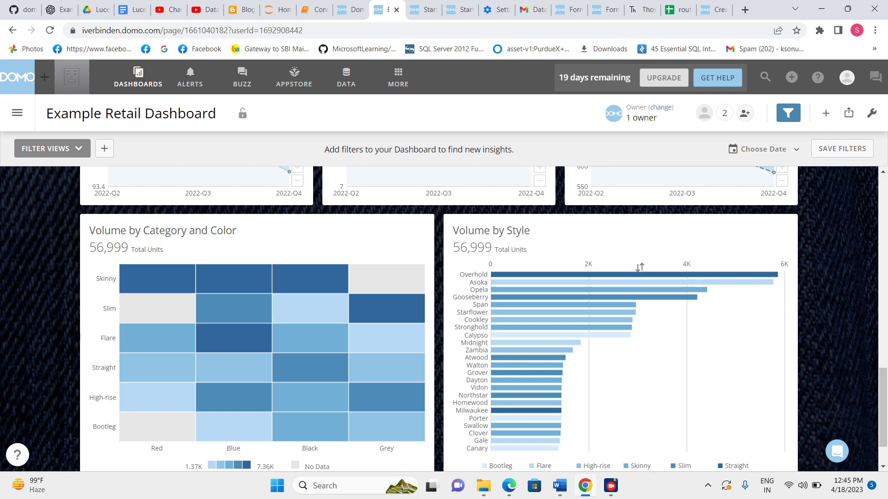
{"action": "scroll", "coordinate": [640, 267], "scroll_direction": "up", "scroll_amount": 20}
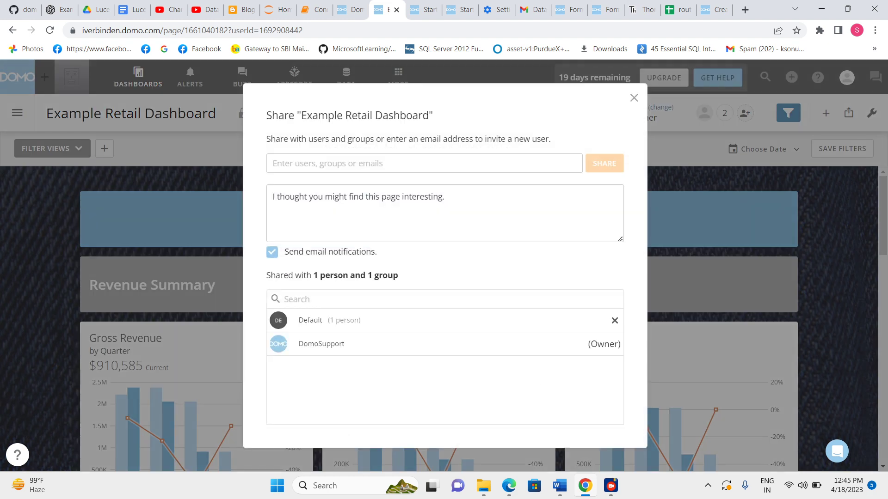
Step: Close the Share dialog and toggle the page filter bar off and back on
{"action": "key", "text": "Escape"}
{"action": "left_click", "coordinate": [788, 113]}
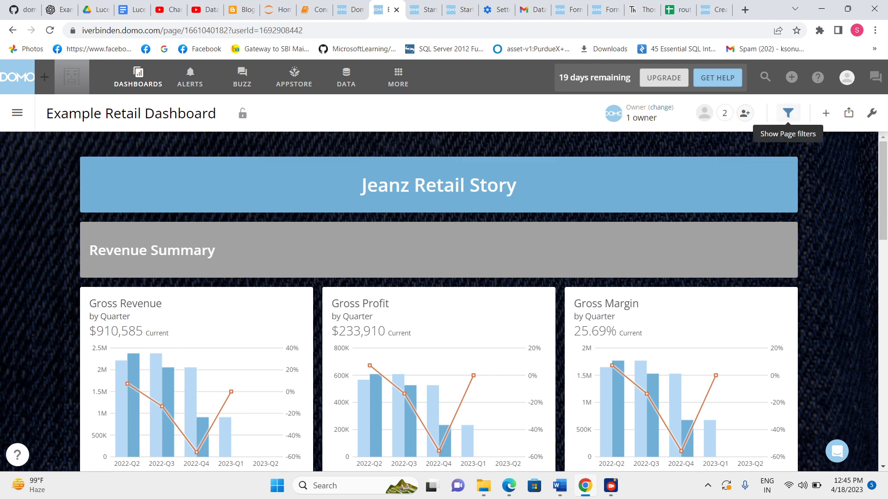
{"action": "left_click", "coordinate": [788, 113]}
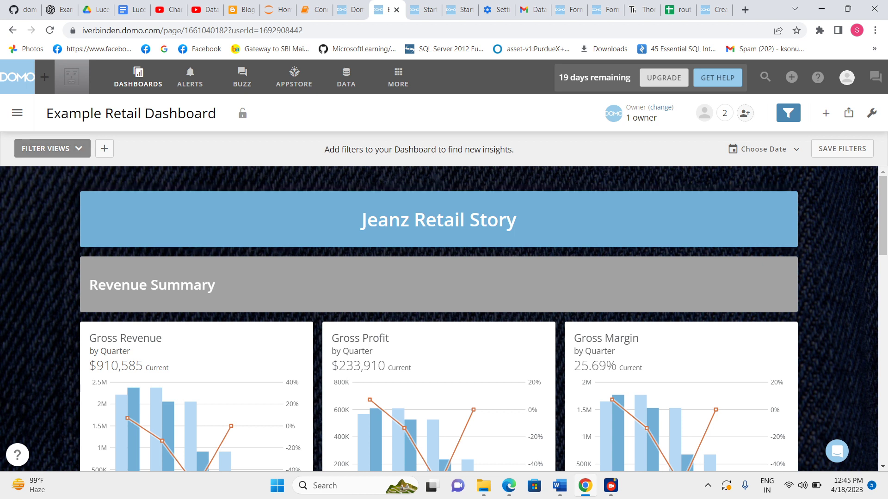
Step: Glance at the add-card options, then bring up the dashboard's sharing and export menu
{"action": "left_click", "coordinate": [826, 113]}
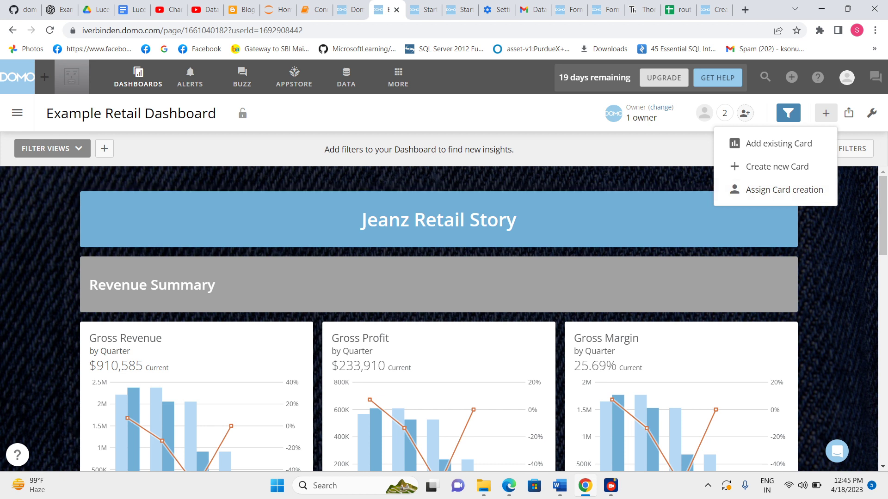
{"action": "key", "text": "Escape"}
{"action": "left_click", "coordinate": [848, 112]}
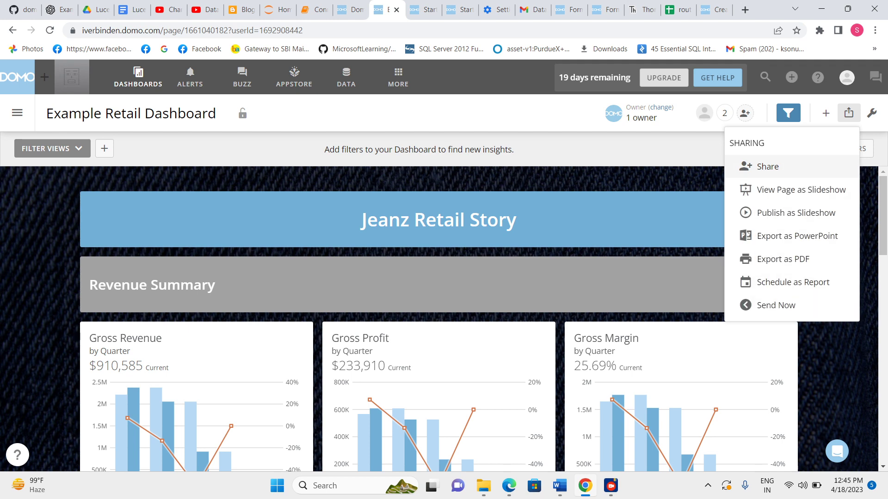
Step: Open and close the Share settings, then show the wrench menu with Edit Dashboard and Full Screen
{"action": "left_click", "coordinate": [768, 167]}
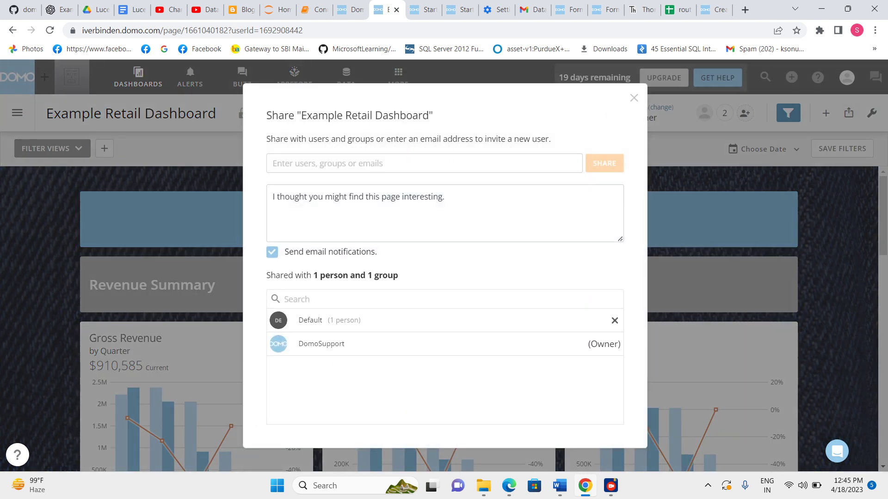
{"action": "left_click", "coordinate": [633, 98]}
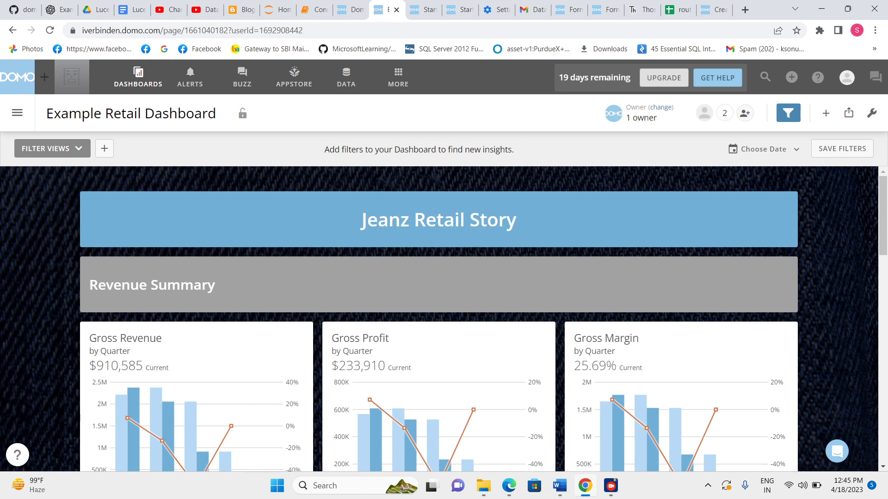
{"action": "left_click", "coordinate": [848, 113]}
{"action": "left_click", "coordinate": [871, 112]}
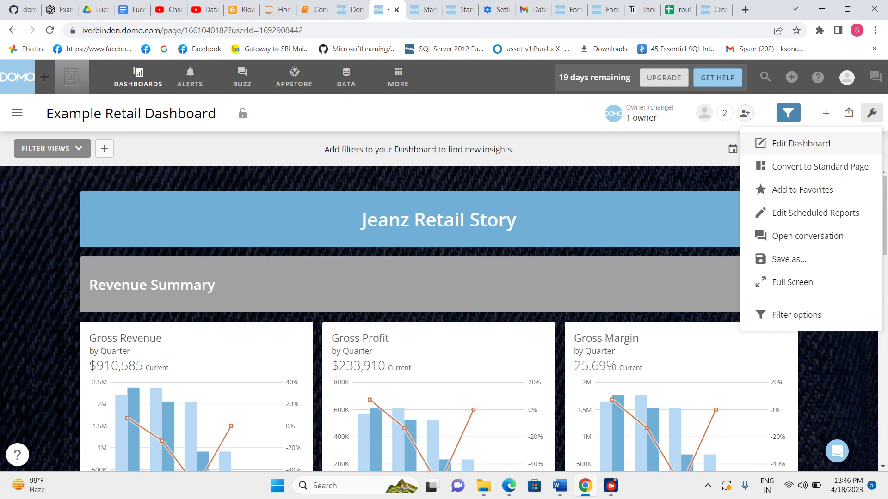
Step: Put the Example Retail Dashboard into edit mode and dismiss the data story introduction
{"action": "left_click", "coordinate": [801, 143]}
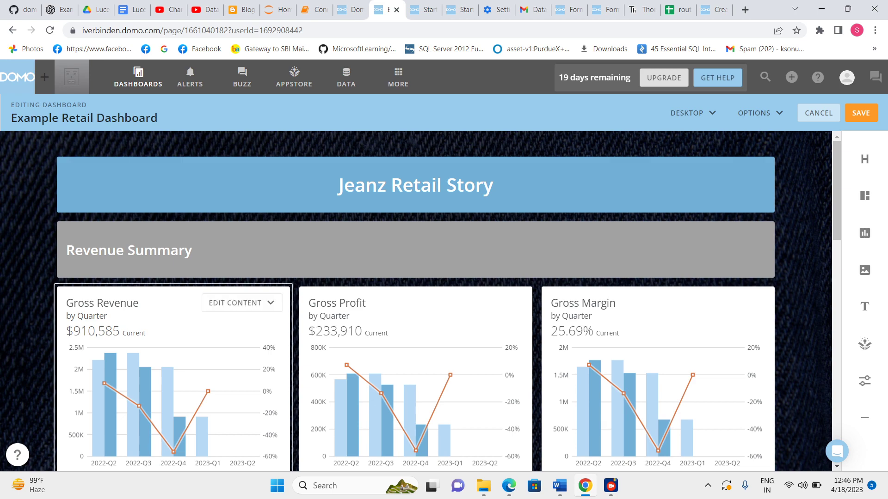
{"action": "scroll", "coordinate": [712, 307], "scroll_direction": "down", "scroll_amount": 7}
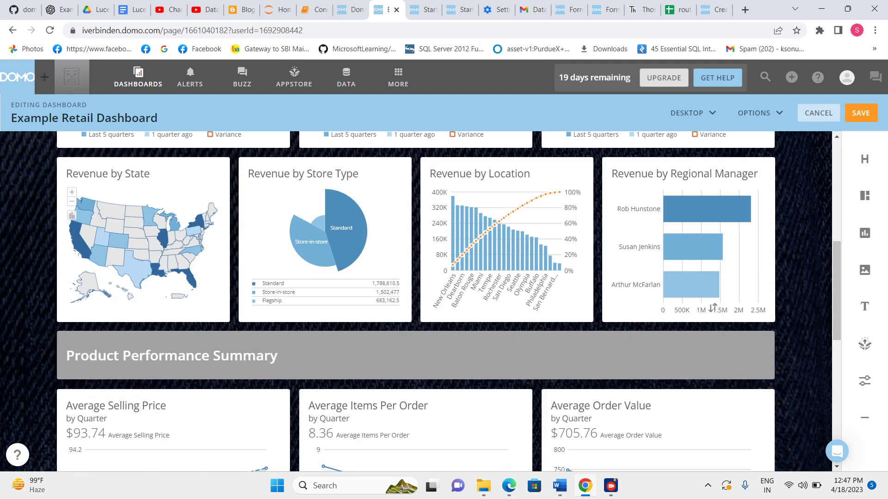
{"action": "scroll", "coordinate": [712, 307], "scroll_direction": "up", "scroll_amount": 7}
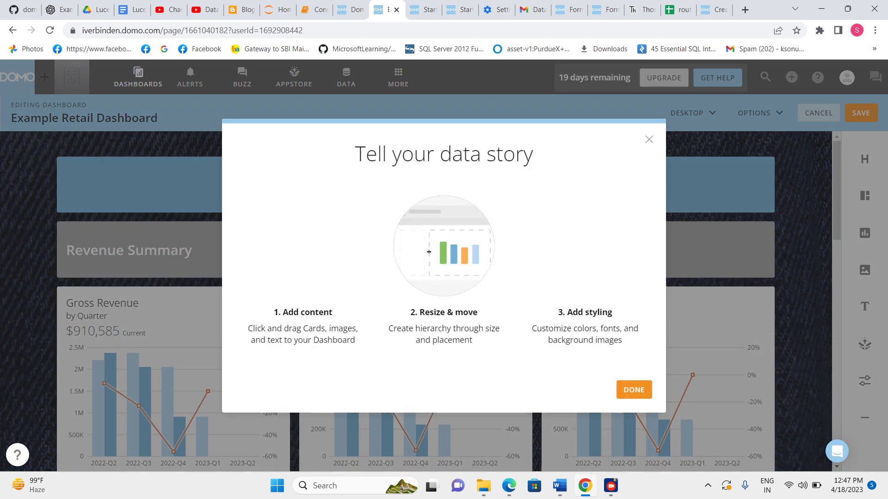
{"action": "left_click", "coordinate": [634, 390]}
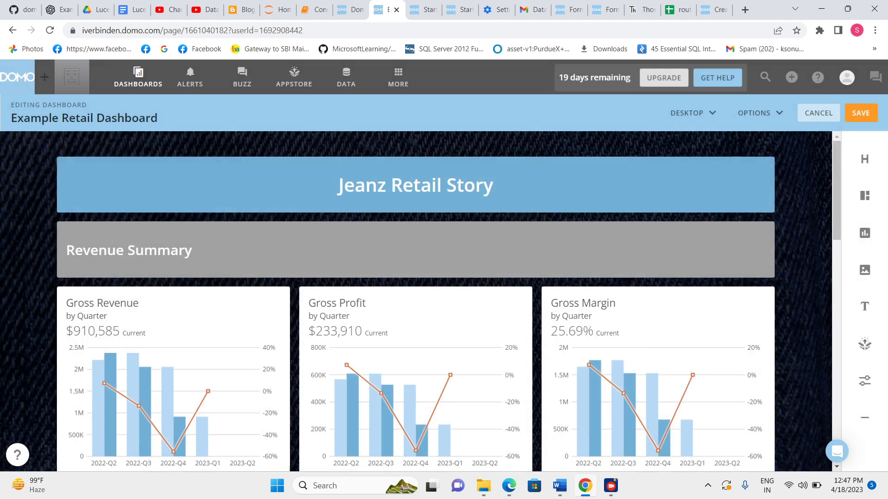
Step: Preview the dashboard in the Mobile layout, then switch back to the Desktop layout
{"action": "left_click", "coordinate": [692, 113]}
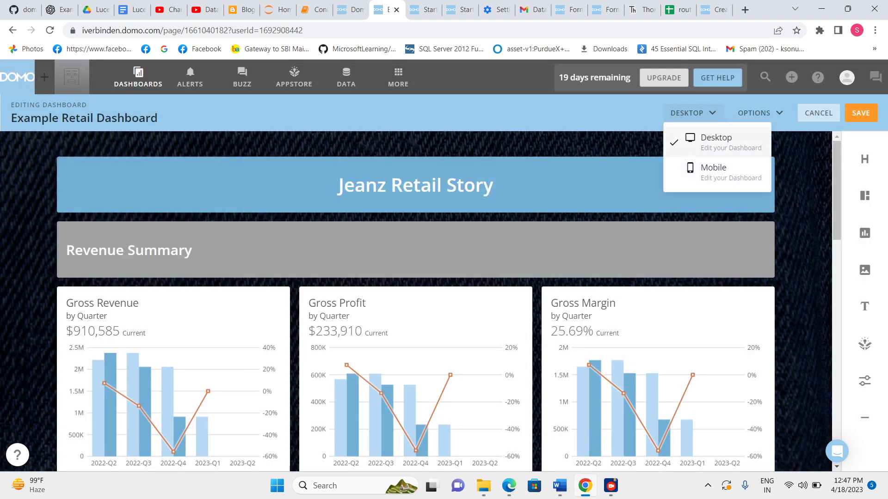
{"action": "left_click", "coordinate": [715, 172]}
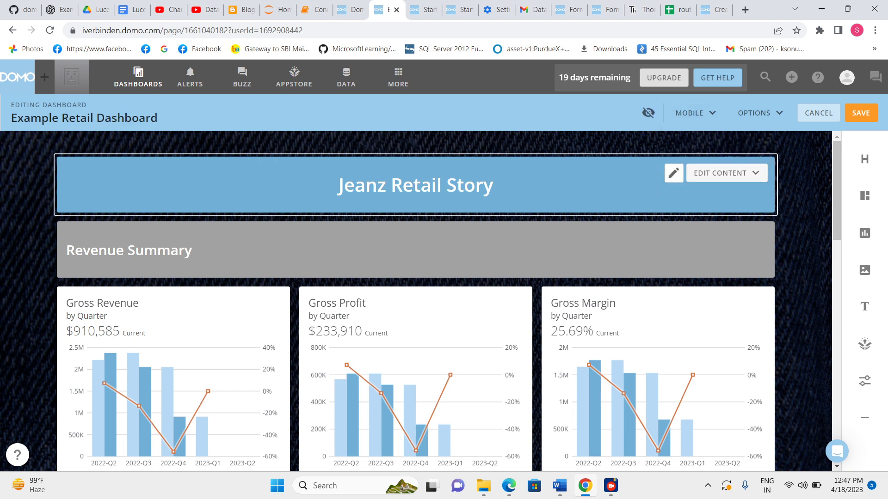
{"action": "scroll", "coordinate": [462, 287], "scroll_direction": "down", "scroll_amount": 1}
{"action": "scroll", "coordinate": [463, 286], "scroll_direction": "up", "scroll_amount": 1}
{"action": "scroll", "coordinate": [463, 286], "scroll_direction": "down", "scroll_amount": 2}
{"action": "scroll", "coordinate": [439, 323], "scroll_direction": "down", "scroll_amount": 5}
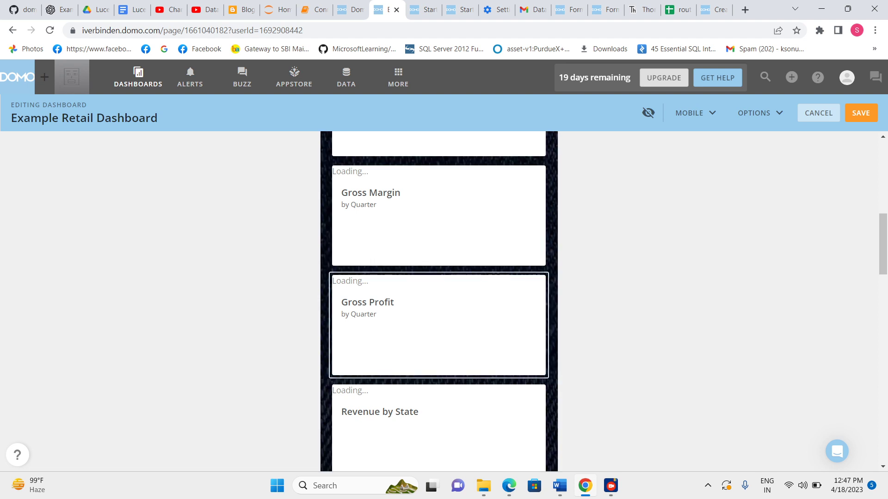
{"action": "scroll", "coordinate": [462, 238], "scroll_direction": "down", "scroll_amount": 5}
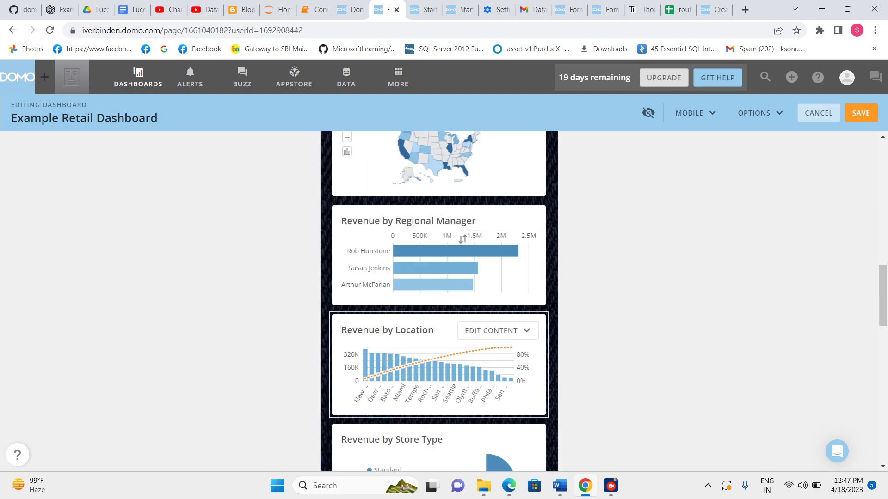
{"action": "scroll", "coordinate": [462, 239], "scroll_direction": "up", "scroll_amount": 12}
{"action": "left_click", "coordinate": [692, 112]}
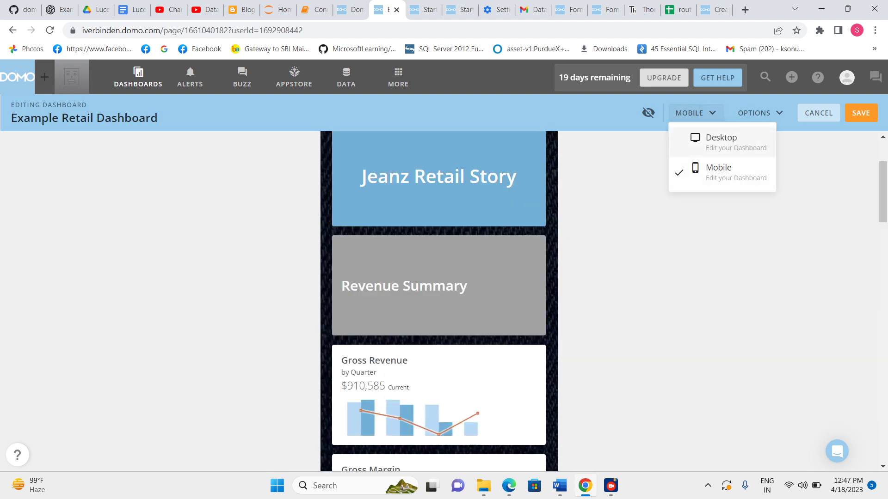
{"action": "left_click", "coordinate": [722, 141]}
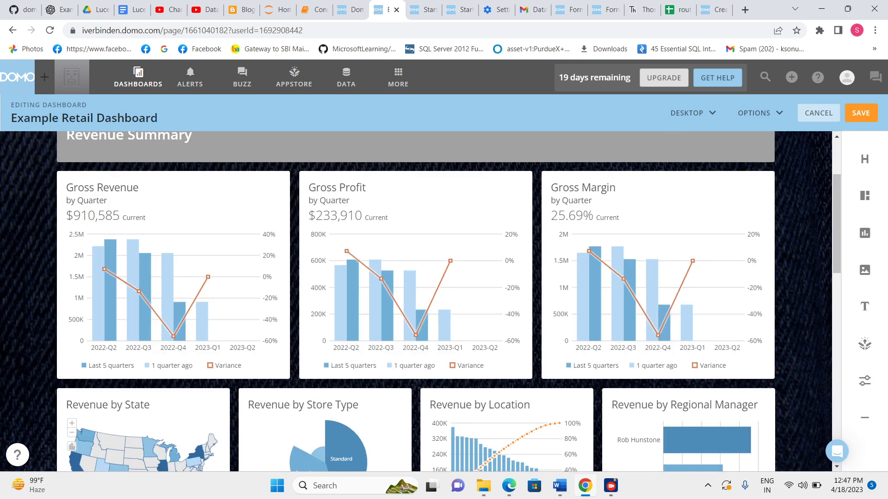
{"action": "scroll", "coordinate": [416, 300], "scroll_direction": "up", "scroll_amount": 3}
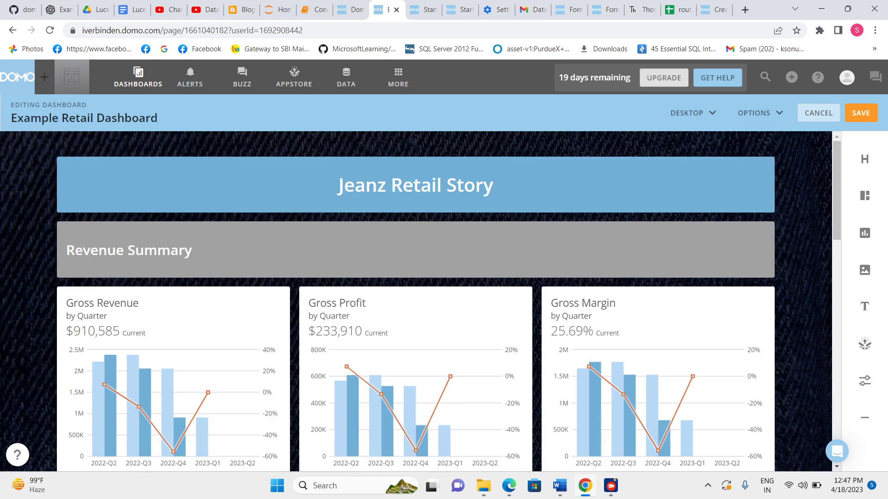
Step: Switch the background to Color fill and try steel blue, white, grey and black
{"action": "left_click", "coordinate": [759, 112]}
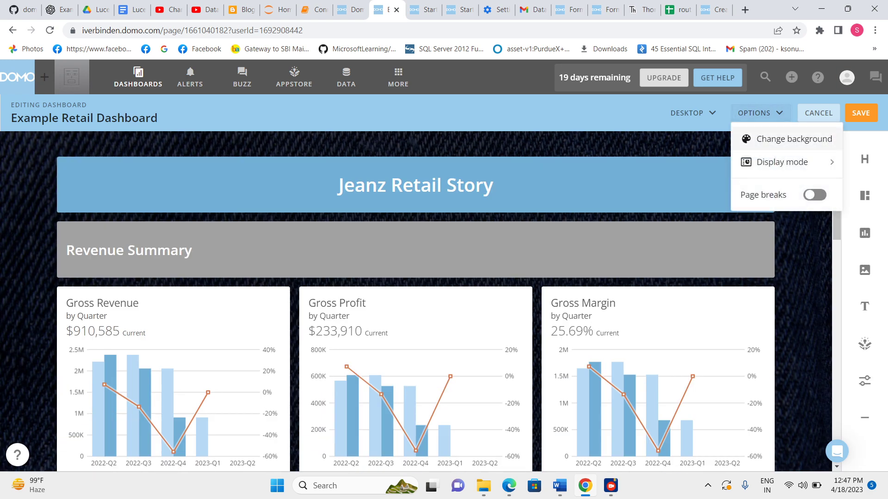
{"action": "left_click", "coordinate": [794, 139]}
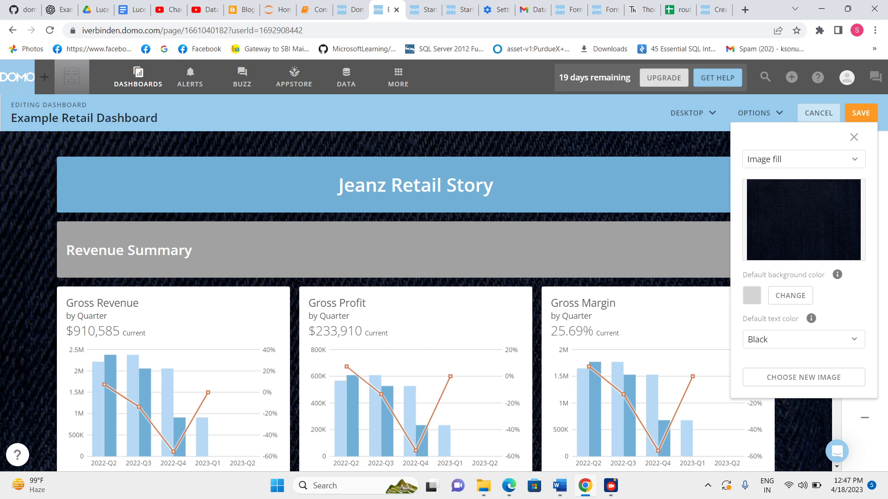
{"action": "left_click", "coordinate": [804, 159]}
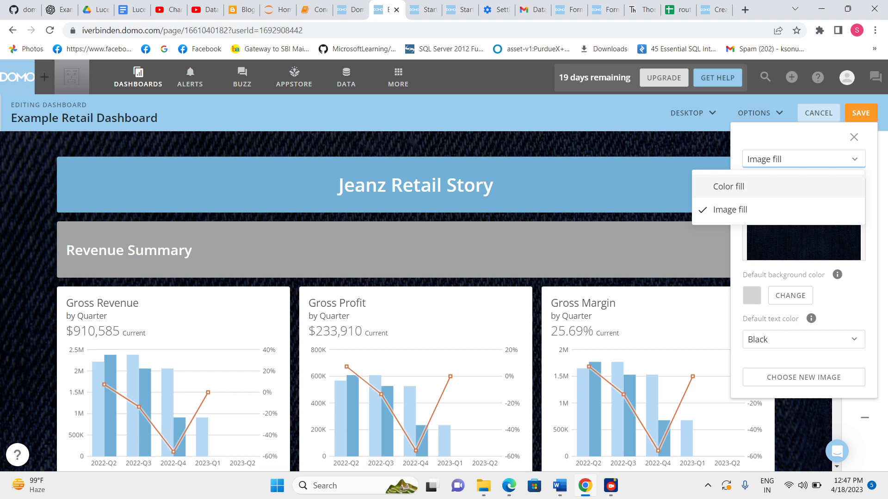
{"action": "key", "text": "Return"}
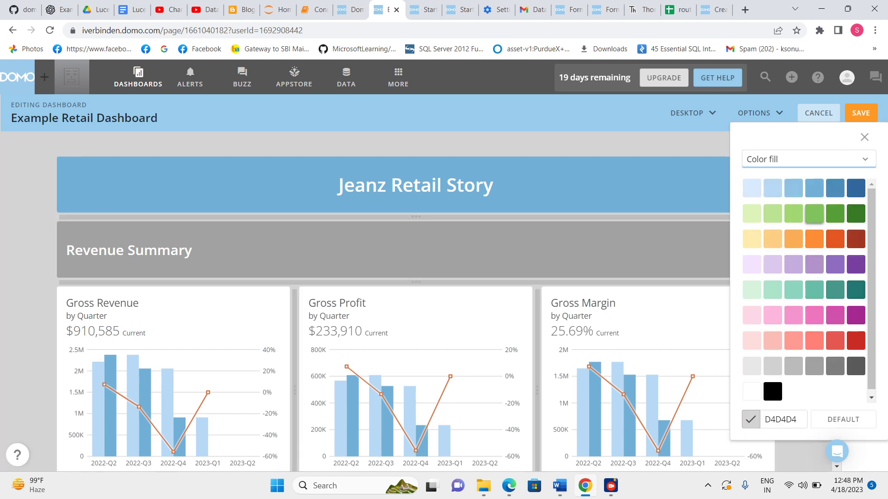
{"action": "left_click", "coordinate": [835, 188]}
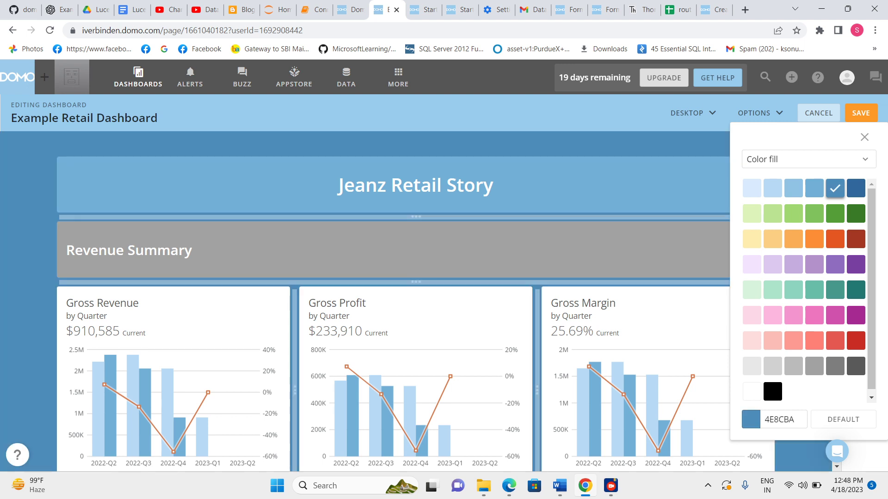
{"action": "left_click", "coordinate": [751, 391]}
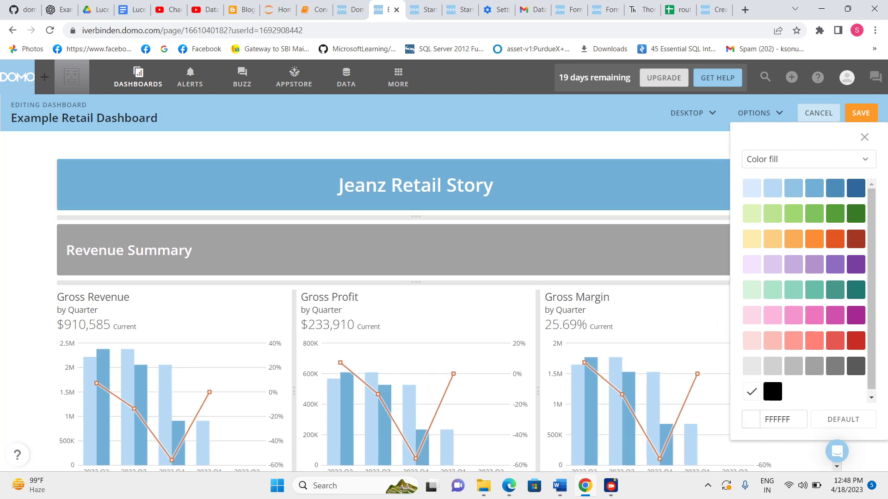
{"action": "left_click", "coordinate": [793, 367]}
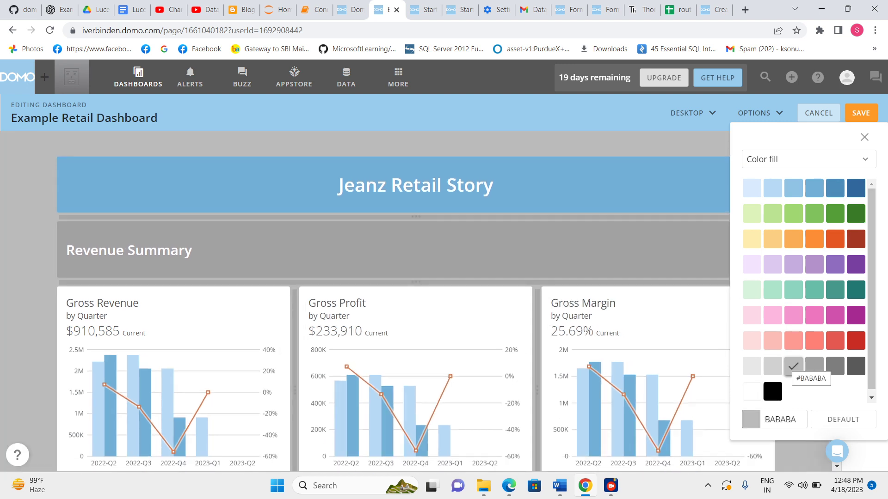
{"action": "left_click", "coordinate": [773, 392]}
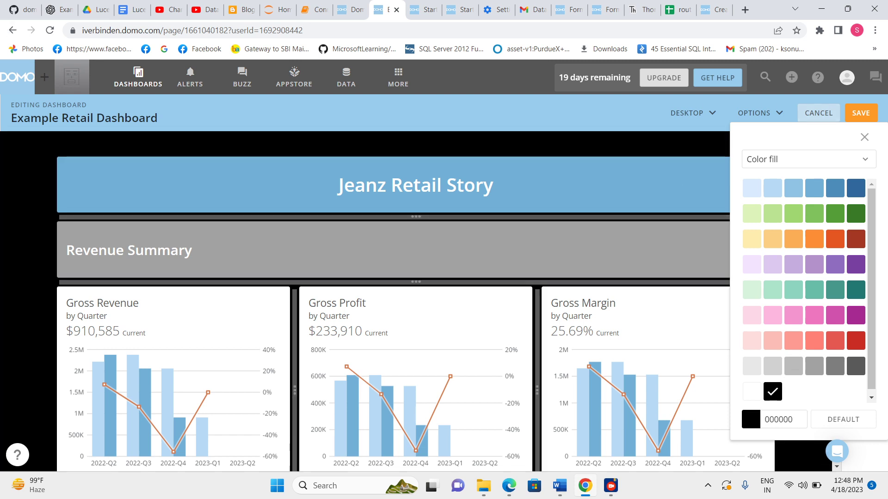
Step: Cancel the edits without saving the background change, keeping the denim image, and re-enter editing
{"action": "left_click", "coordinate": [818, 112]}
{"action": "left_click", "coordinate": [587, 305]}
{"action": "left_click", "coordinate": [871, 113]}
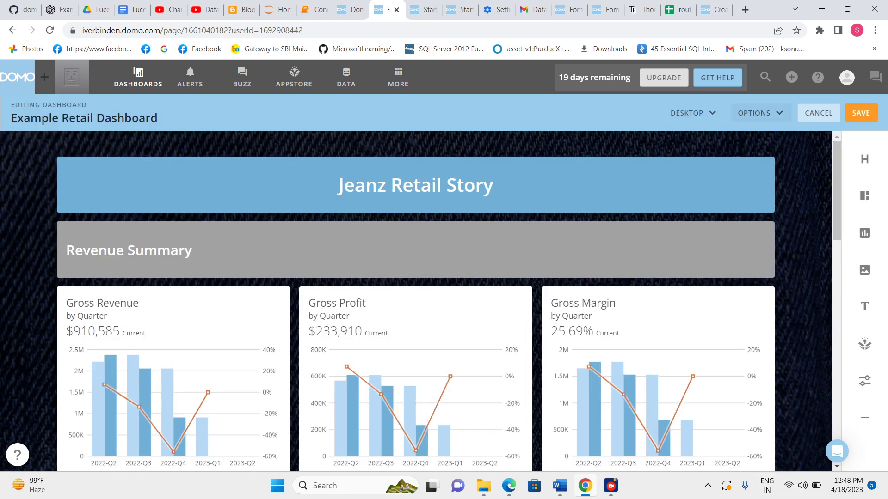
Step: Try the Auto width display mode, then return the dashboard to Fixed width
{"action": "left_click", "coordinate": [759, 113]}
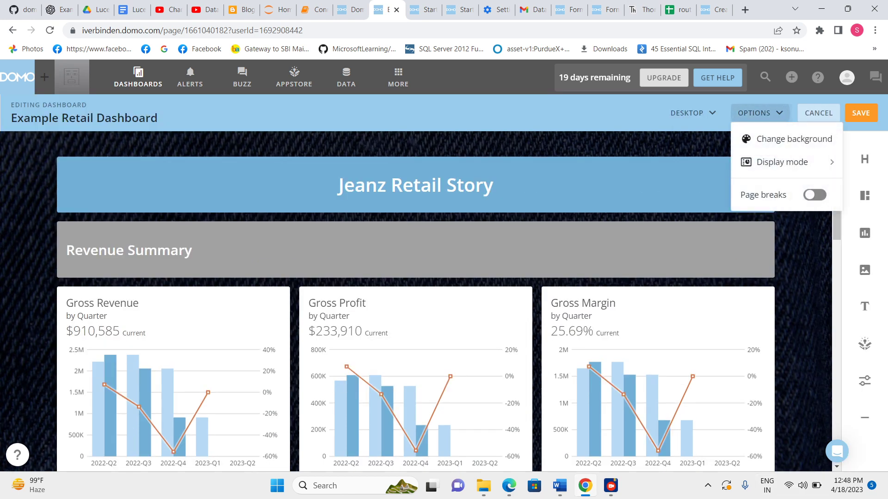
{"action": "left_click", "coordinate": [769, 161]}
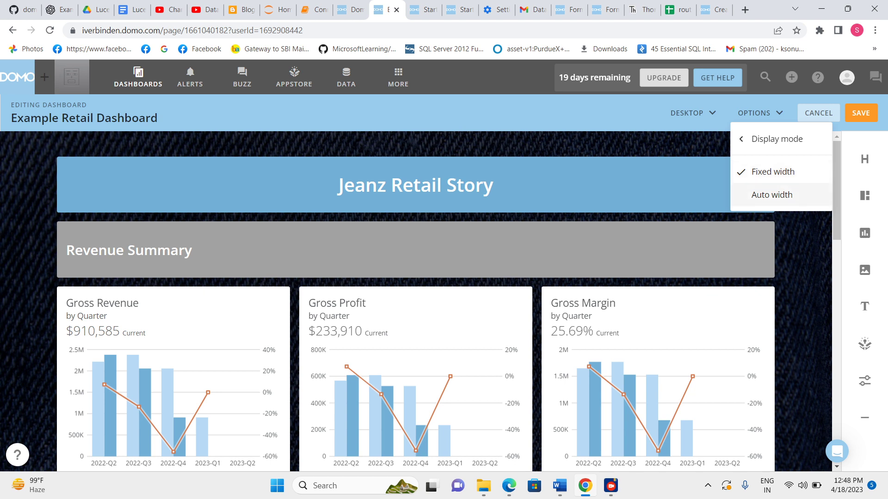
{"action": "left_click", "coordinate": [772, 195]}
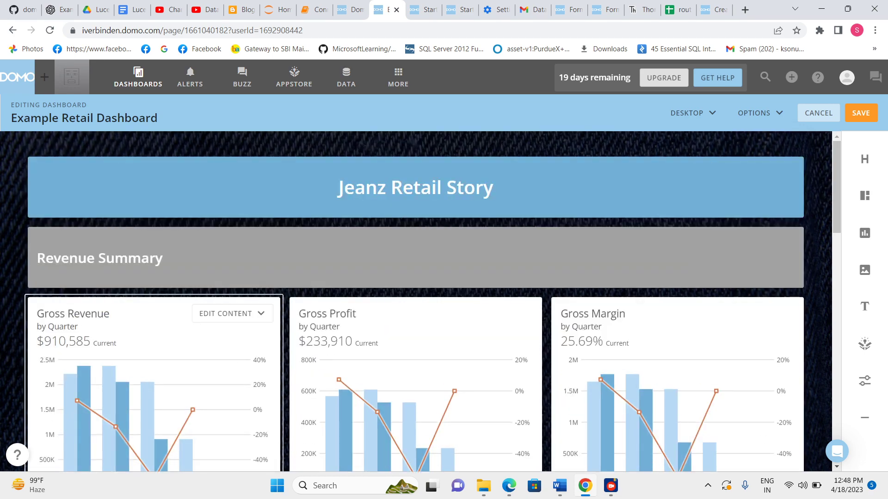
{"action": "scroll", "coordinate": [734, 408], "scroll_direction": "down", "scroll_amount": 15}
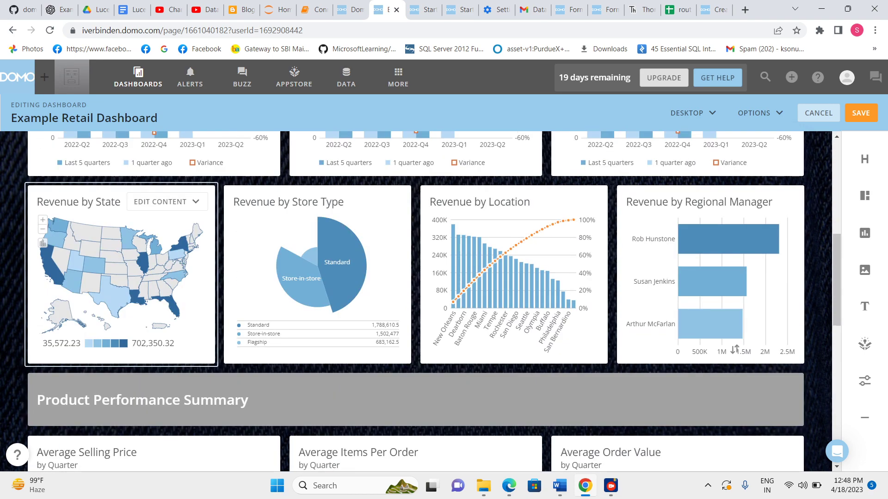
{"action": "scroll", "coordinate": [734, 408], "scroll_direction": "up", "scroll_amount": 8}
{"action": "scroll", "coordinate": [734, 408], "scroll_direction": "up", "scroll_amount": 7}
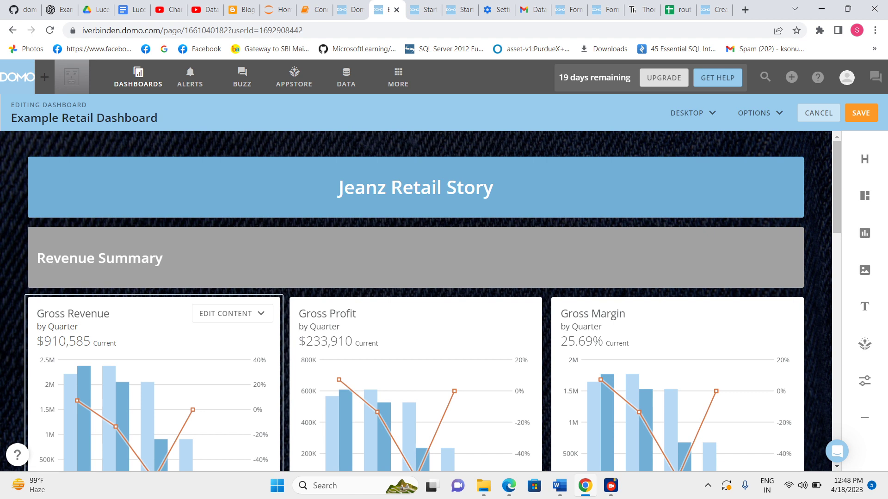
{"action": "left_click", "coordinate": [759, 113]}
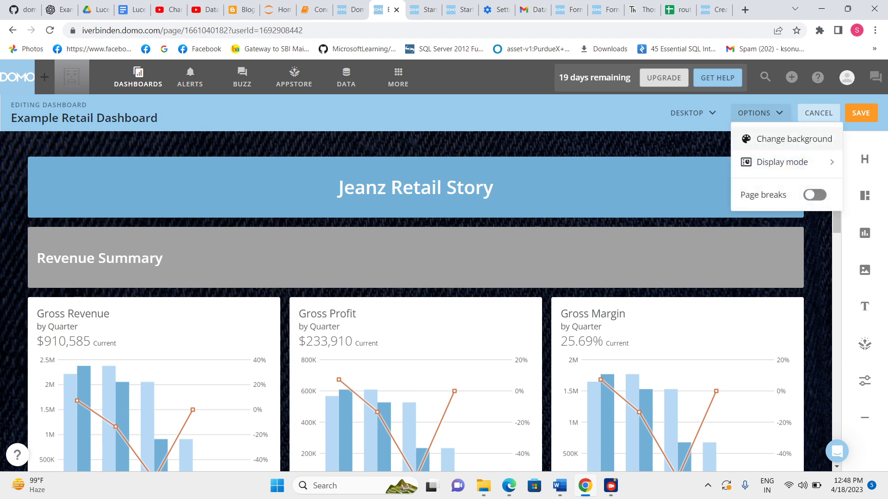
{"action": "left_click", "coordinate": [786, 162]}
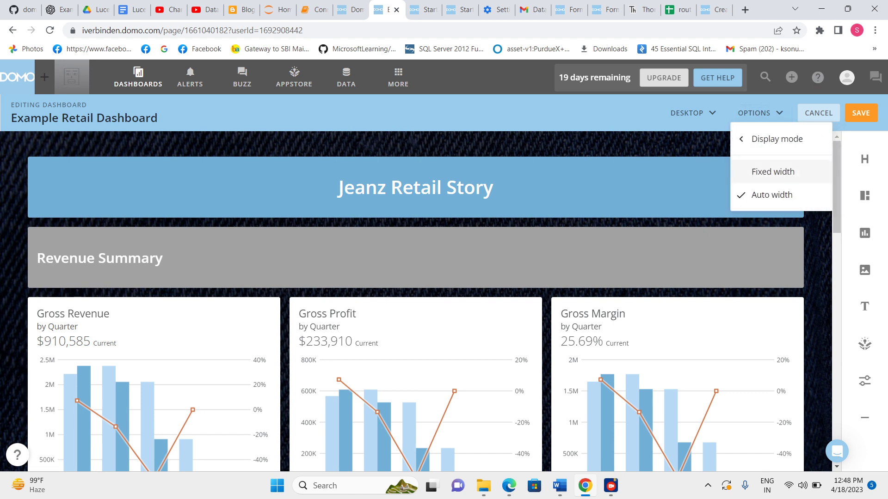
{"action": "left_click", "coordinate": [773, 172]}
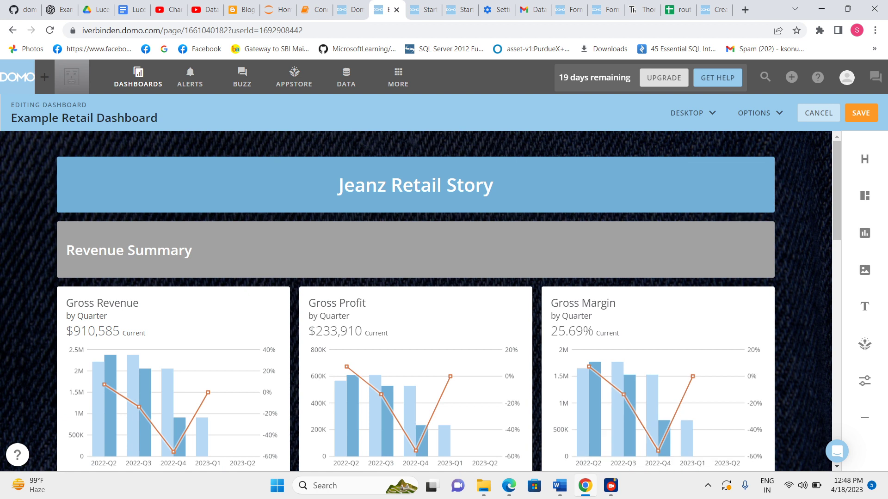
Step: Turn page breaks on in the dashboard options
{"action": "left_click", "coordinate": [759, 113]}
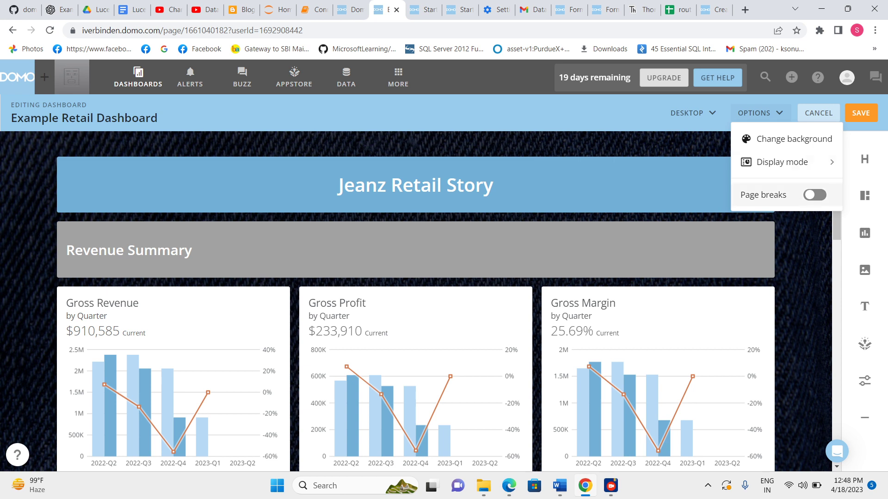
{"action": "key", "text": "Escape"}
{"action": "left_click", "coordinate": [758, 113]}
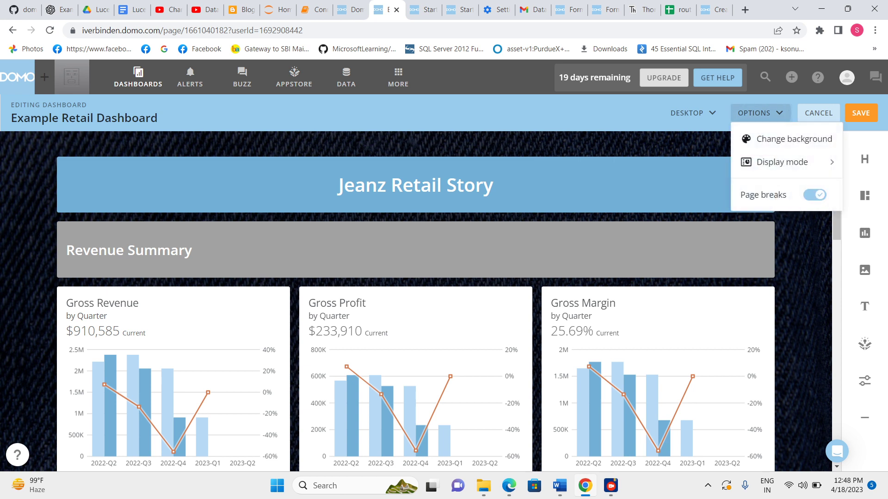
{"action": "key", "text": "Escape"}
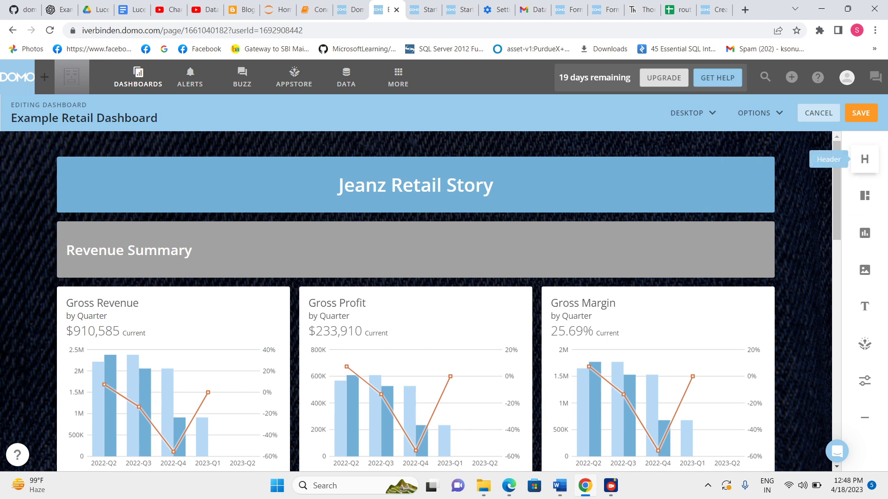
{"action": "left_click_drag", "start_coordinate": [864, 159], "coordinate": [257, 283]}
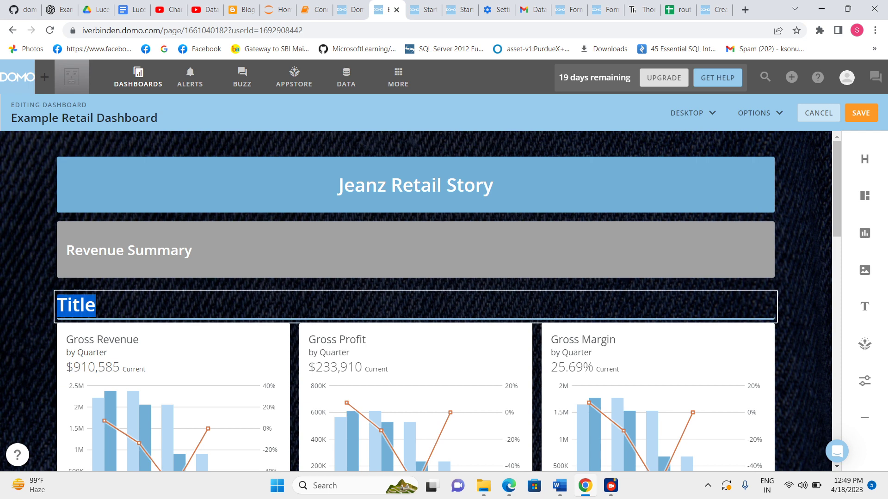
{"action": "key", "text": "BackSpace"}
{"action": "left_click", "coordinate": [44, 319]}
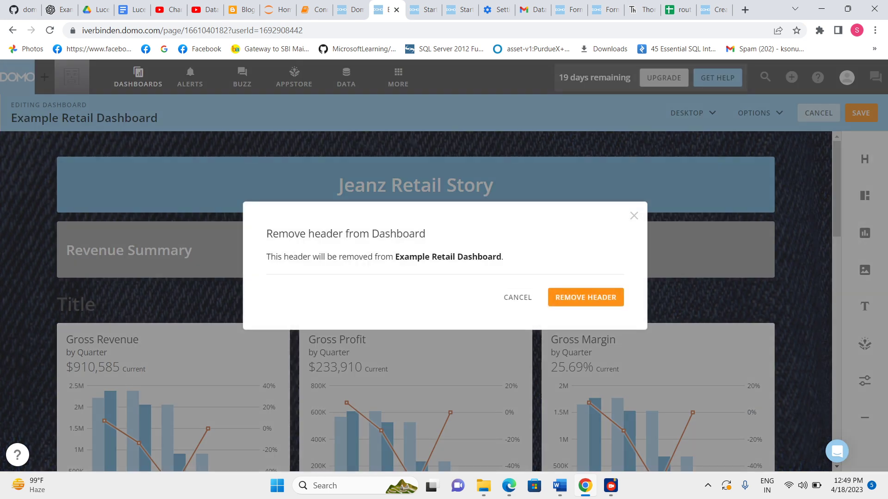
{"action": "left_click", "coordinate": [585, 298]}
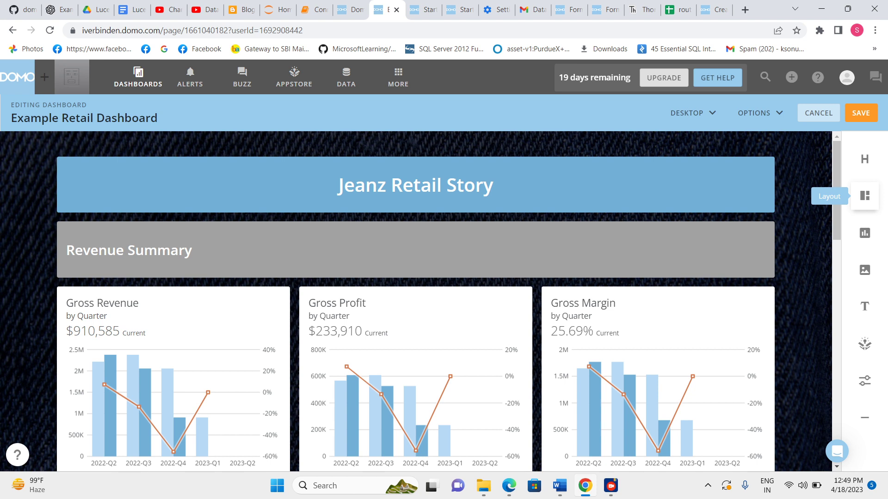
{"action": "left_click_drag", "start_coordinate": [865, 196], "coordinate": [407, 279]}
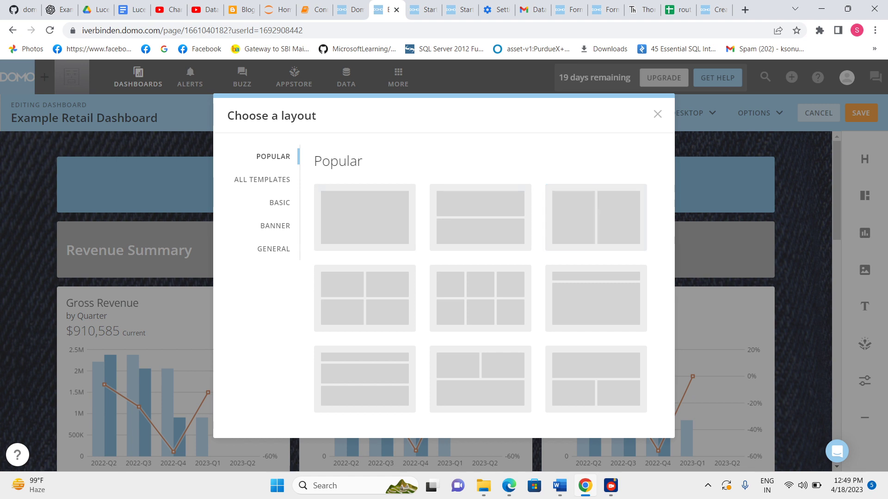
{"action": "left_click", "coordinate": [262, 179]}
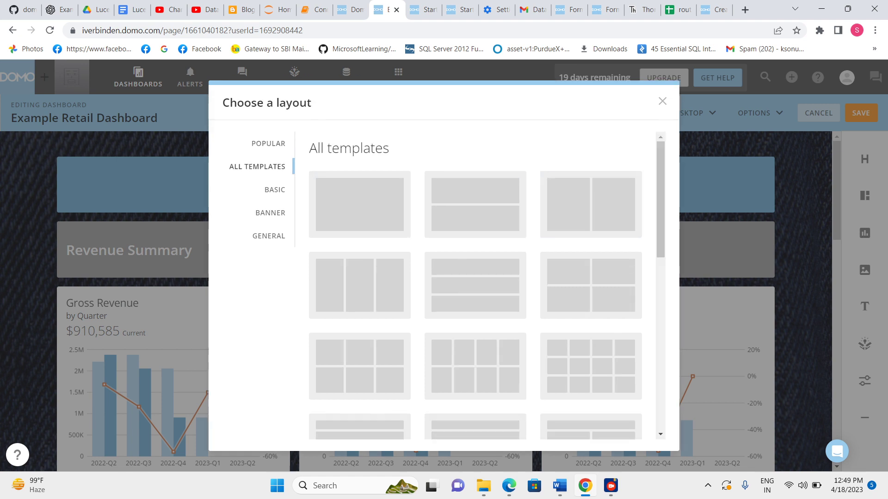
{"action": "left_click", "coordinate": [275, 190]}
{"action": "left_click", "coordinate": [275, 226]}
{"action": "left_click", "coordinate": [273, 249]}
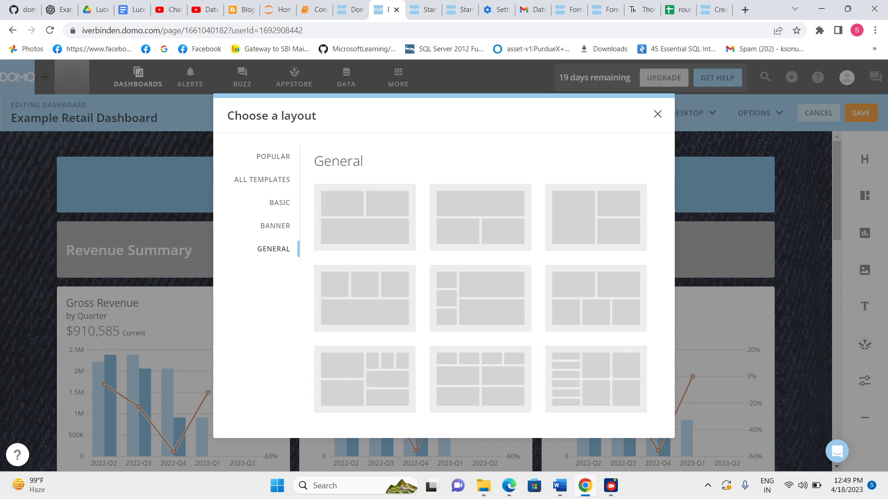
{"action": "left_click", "coordinate": [657, 114]}
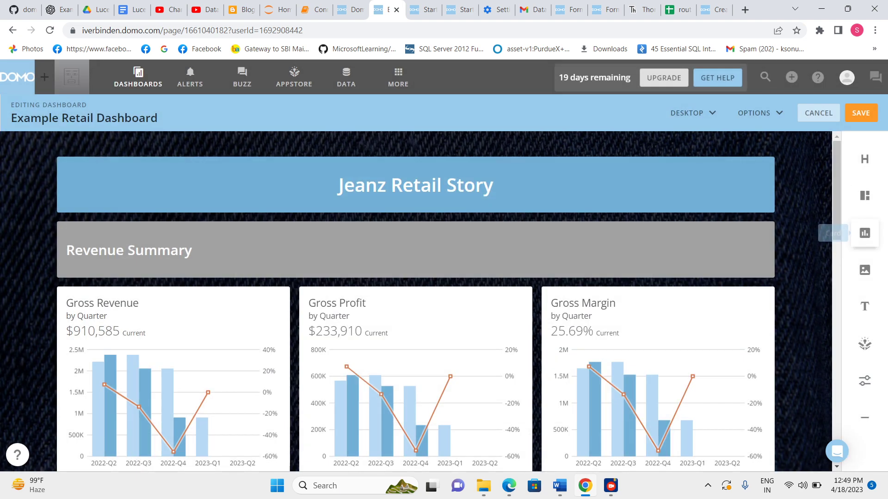
Step: Drop a Card widget below the Revenue Summary header and view its ADD CONTENT choices
{"action": "left_click_drag", "start_coordinate": [864, 233], "coordinate": [272, 278]}
{"action": "scroll", "coordinate": [416, 300], "scroll_direction": "down", "scroll_amount": 4}
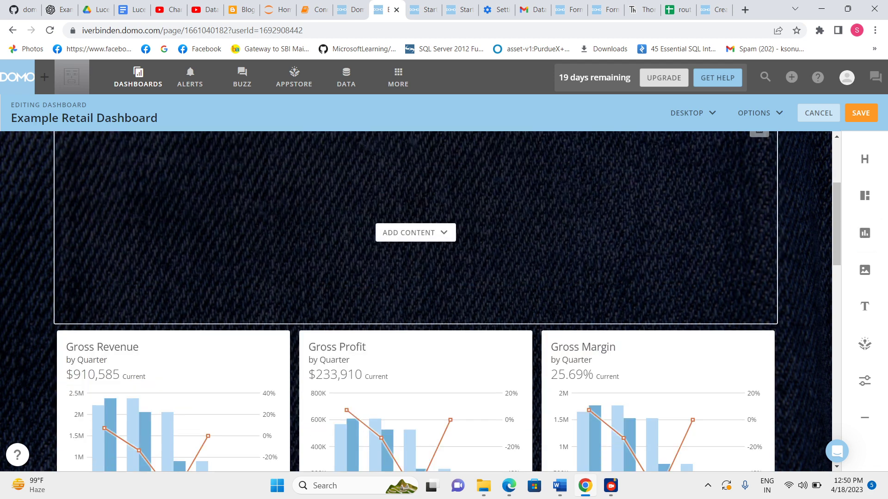
{"action": "scroll", "coordinate": [415, 277], "scroll_direction": "up", "scroll_amount": 1}
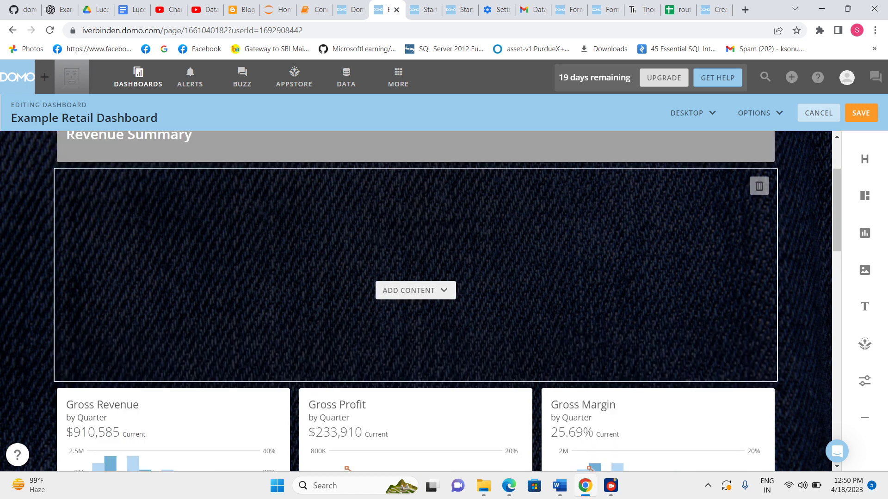
{"action": "left_click", "coordinate": [415, 290]}
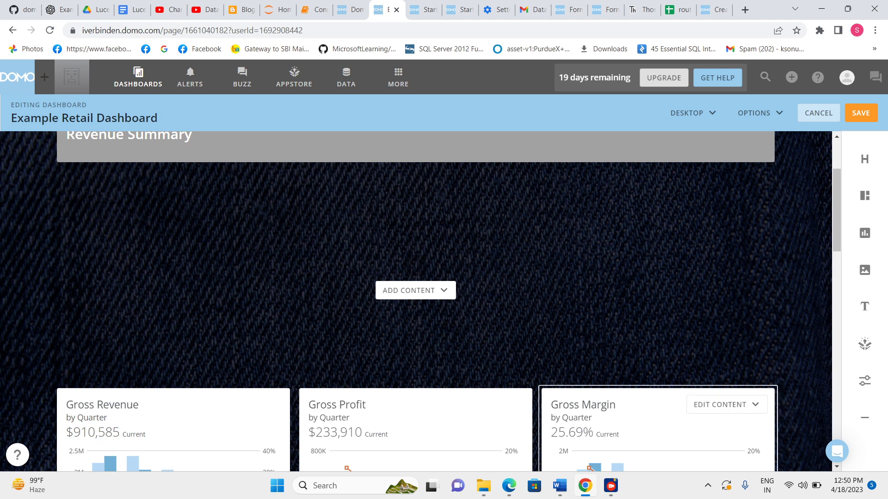
Step: Drag a text block onto the dashboard, then drag in the App widget to list apps
{"action": "left_click_drag", "start_coordinate": [864, 307], "coordinate": [476, 370]}
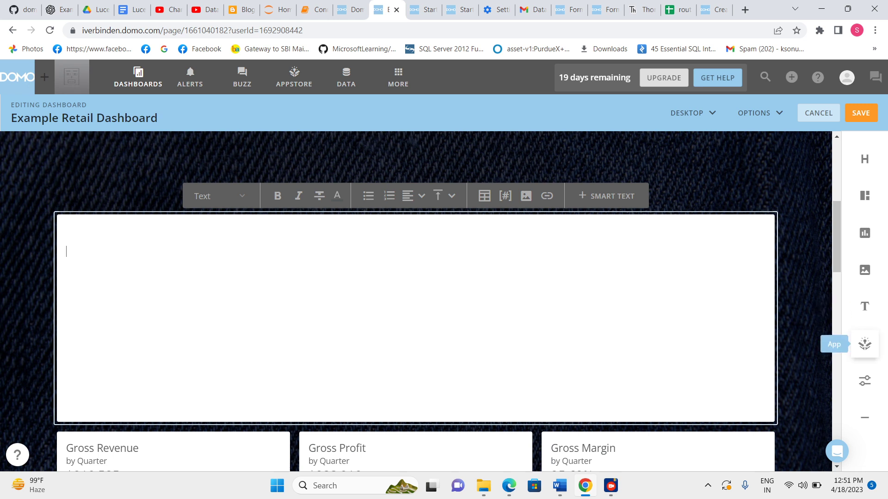
{"action": "left_click_drag", "start_coordinate": [865, 344], "coordinate": [394, 371]}
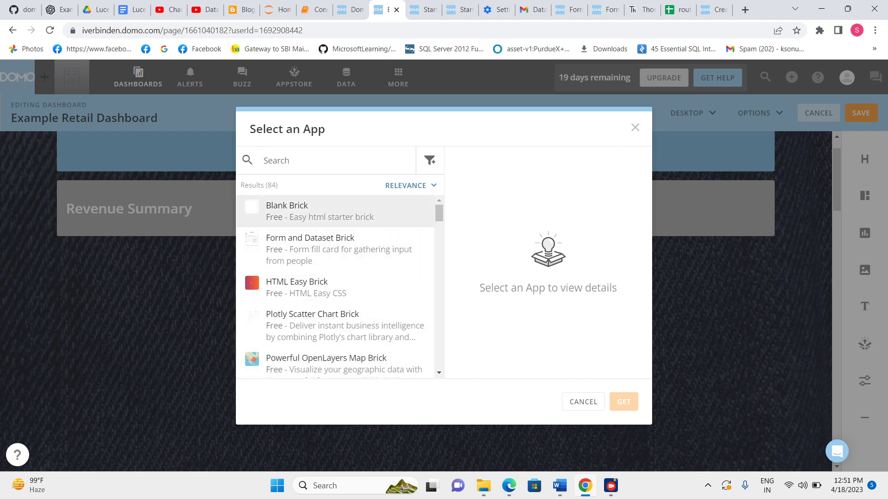
Step: Close Select an App without adding one, then drag the Control widget toward ADD CONTENT
{"action": "scroll", "coordinate": [335, 286], "scroll_direction": "down", "scroll_amount": 15}
{"action": "scroll", "coordinate": [336, 287], "scroll_direction": "down", "scroll_amount": 5}
{"action": "scroll", "coordinate": [335, 287], "scroll_direction": "up", "scroll_amount": 10}
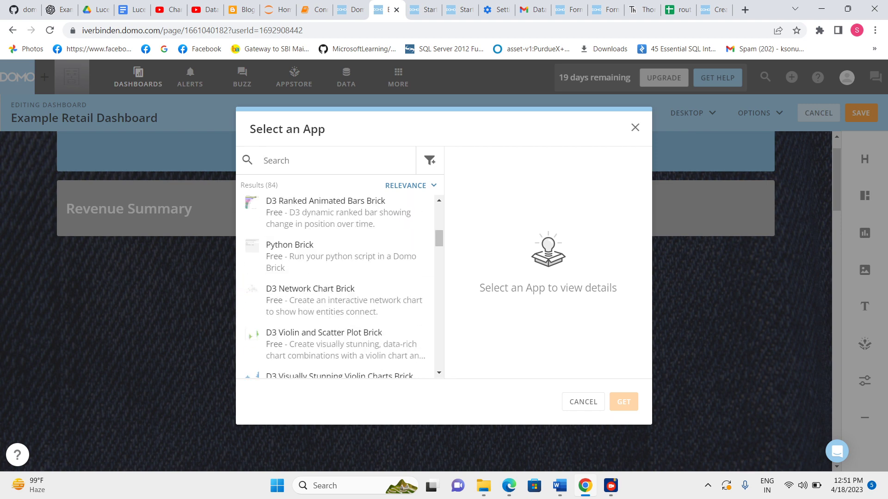
{"action": "left_click", "coordinate": [635, 127]}
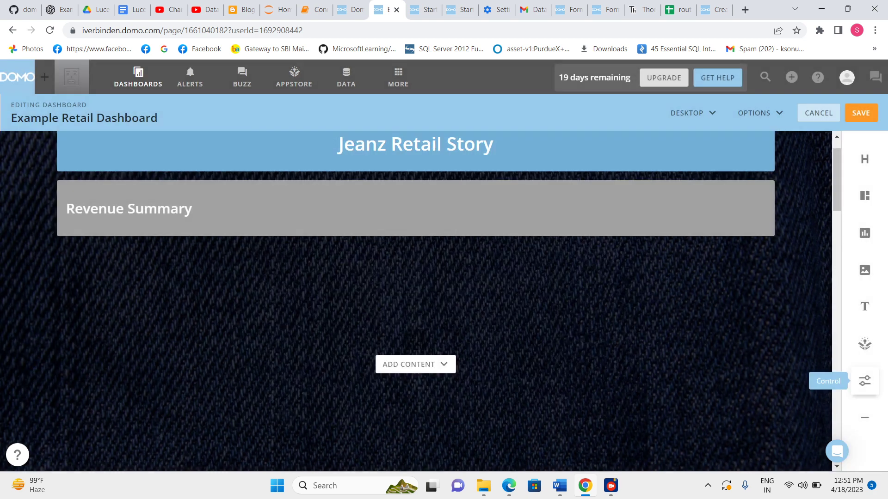
{"action": "left_click_drag", "start_coordinate": [865, 381], "coordinate": [398, 372]}
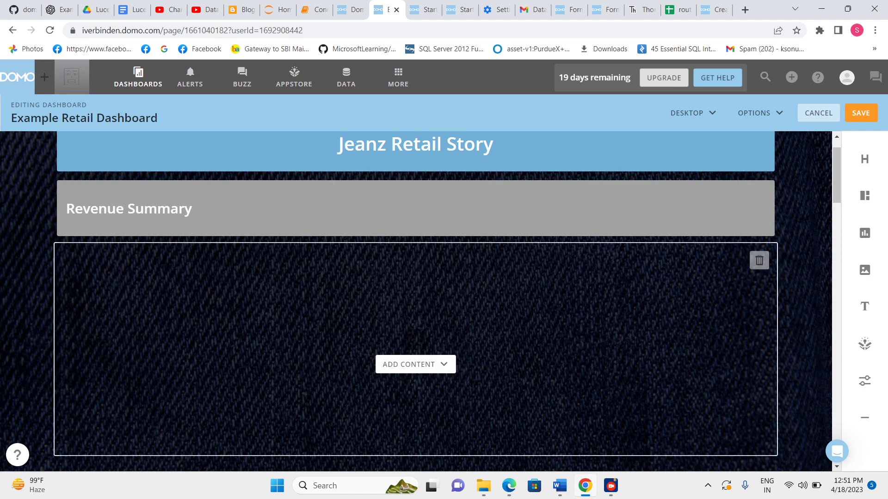
{"action": "scroll", "coordinate": [415, 301], "scroll_direction": "down", "scroll_amount": 1}
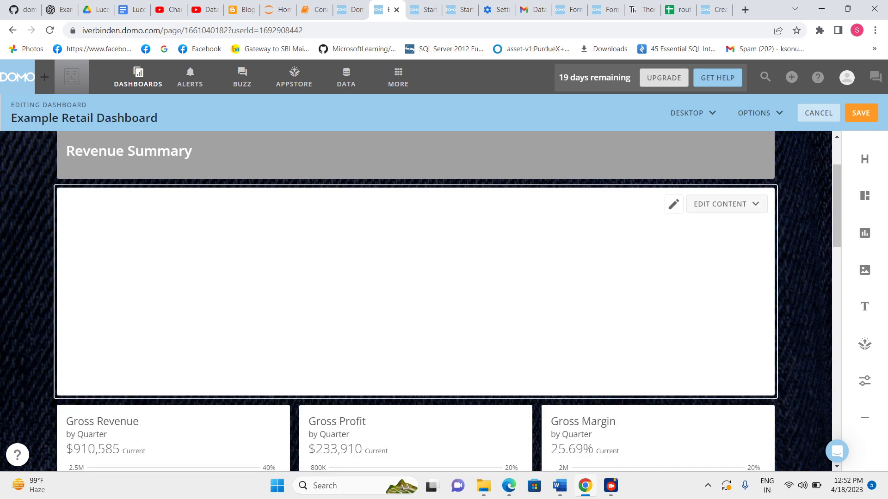
Step: Delete the blank card below Revenue Summary via Remove > Delete Card and confirm
{"action": "left_click", "coordinate": [726, 204]}
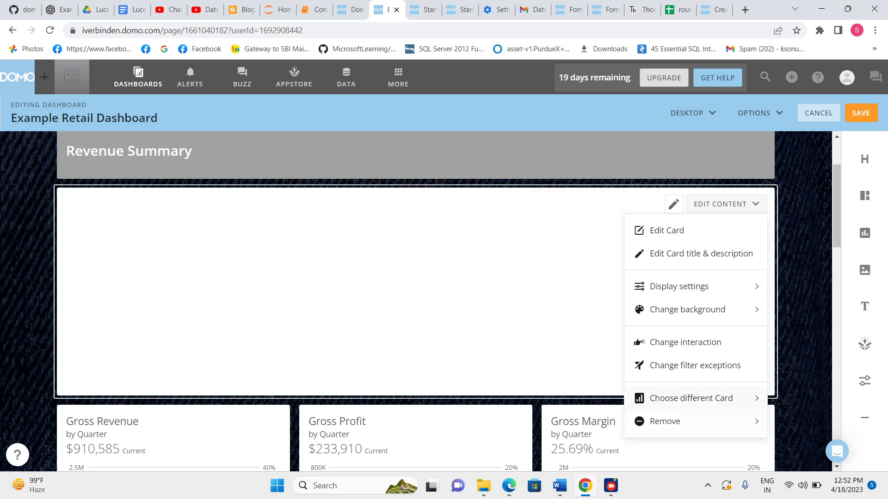
{"action": "left_click", "coordinate": [665, 422]}
{"action": "left_click", "coordinate": [686, 309]}
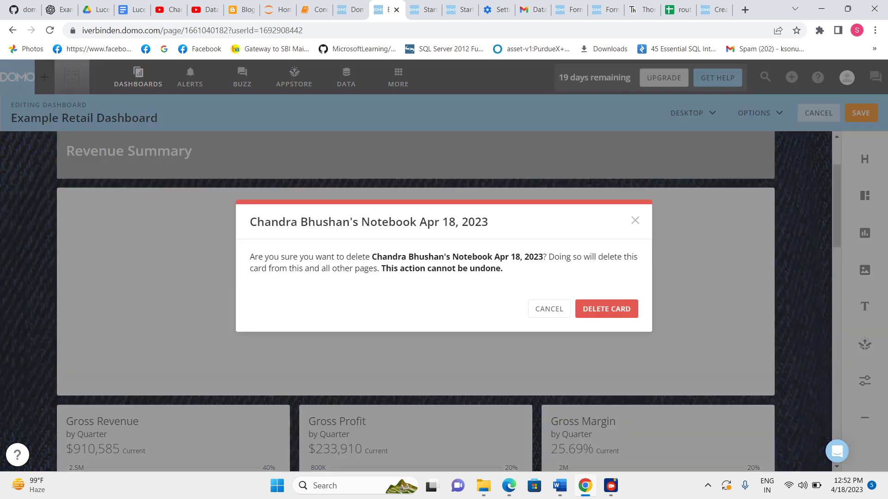
{"action": "left_click", "coordinate": [605, 307]}
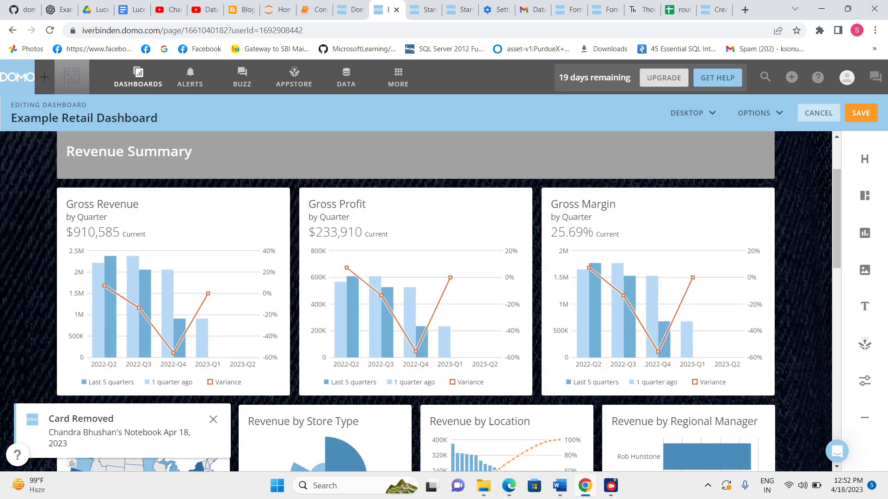
{"action": "scroll", "coordinate": [713, 209], "scroll_direction": "down", "scroll_amount": 9}
{"action": "scroll", "coordinate": [713, 209], "scroll_direction": "down", "scroll_amount": 7}
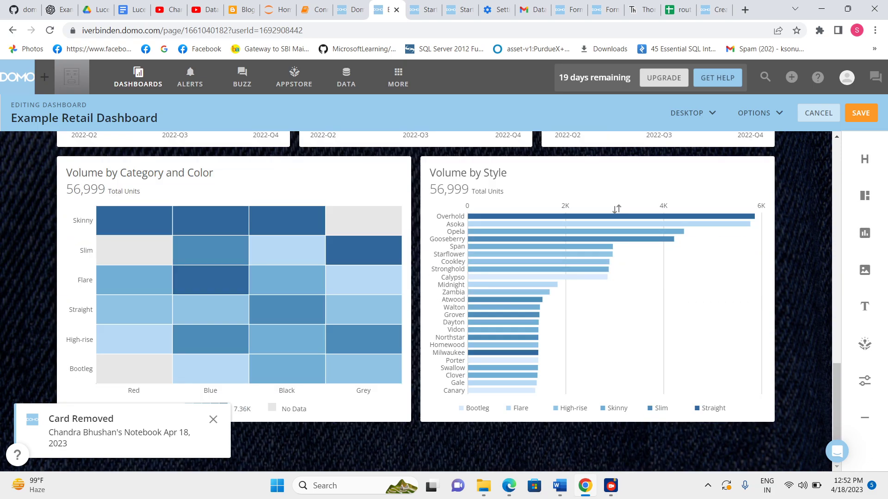
{"action": "scroll", "coordinate": [617, 209], "scroll_direction": "up", "scroll_amount": 16}
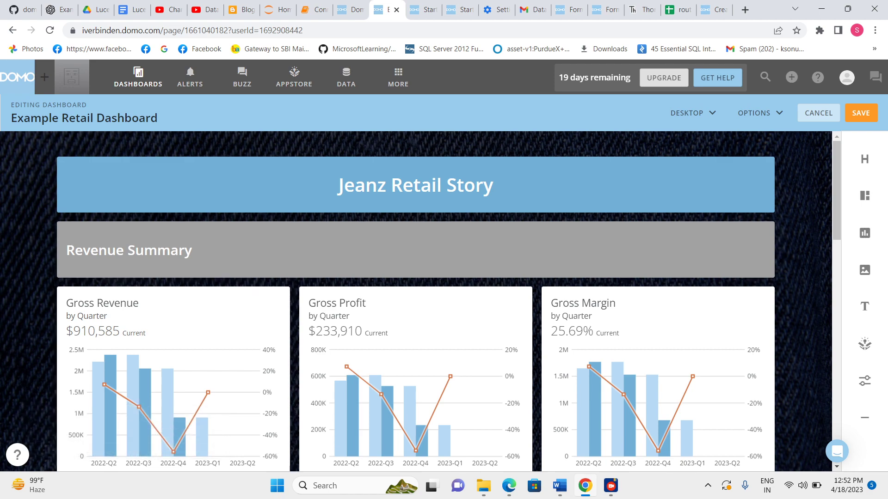
{"action": "scroll", "coordinate": [712, 250], "scroll_direction": "down", "scroll_amount": 10}
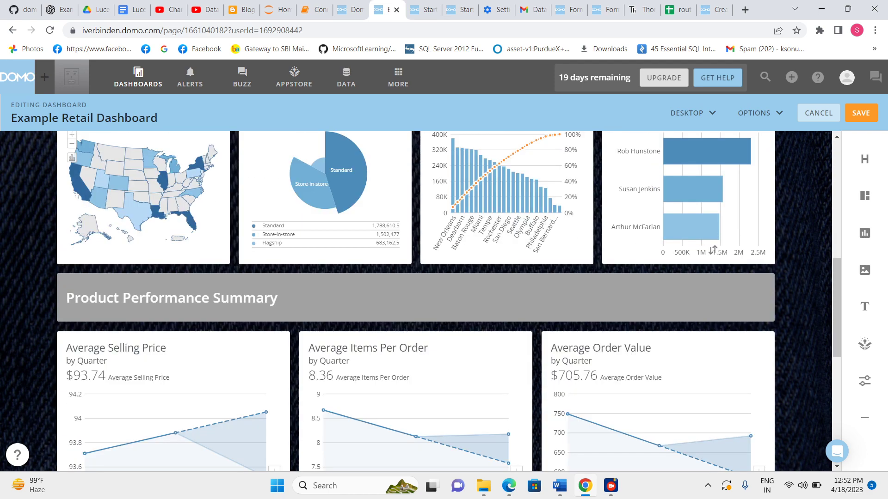
{"action": "scroll", "coordinate": [713, 250], "scroll_direction": "down", "scroll_amount": 5}
{"action": "scroll", "coordinate": [713, 251], "scroll_direction": "up", "scroll_amount": 15}
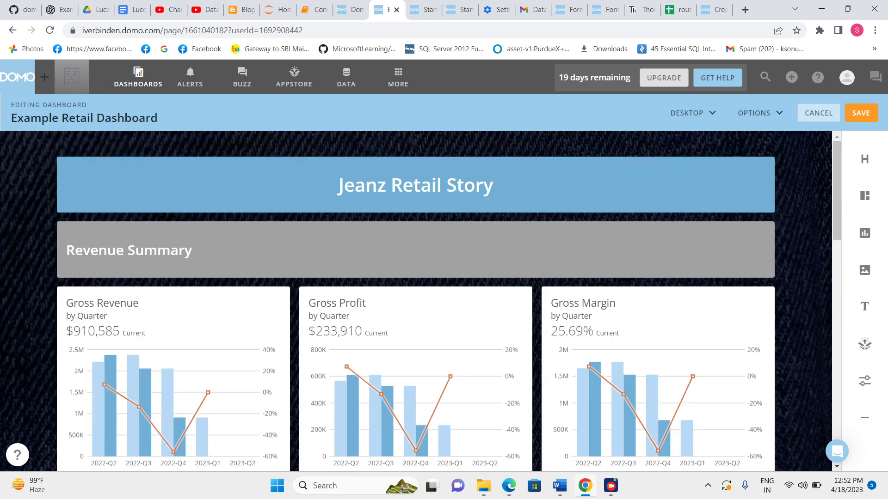